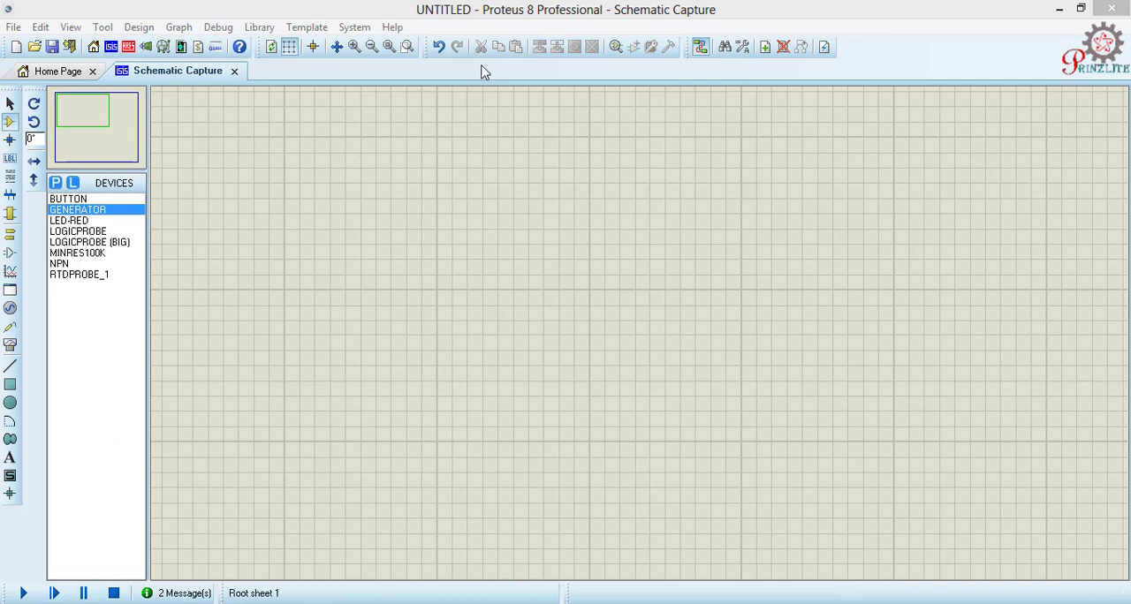
Step: Find the generic NPN bipolar transistor in the Transistors category of the parts library and add it to the device list
left_click(616, 48)
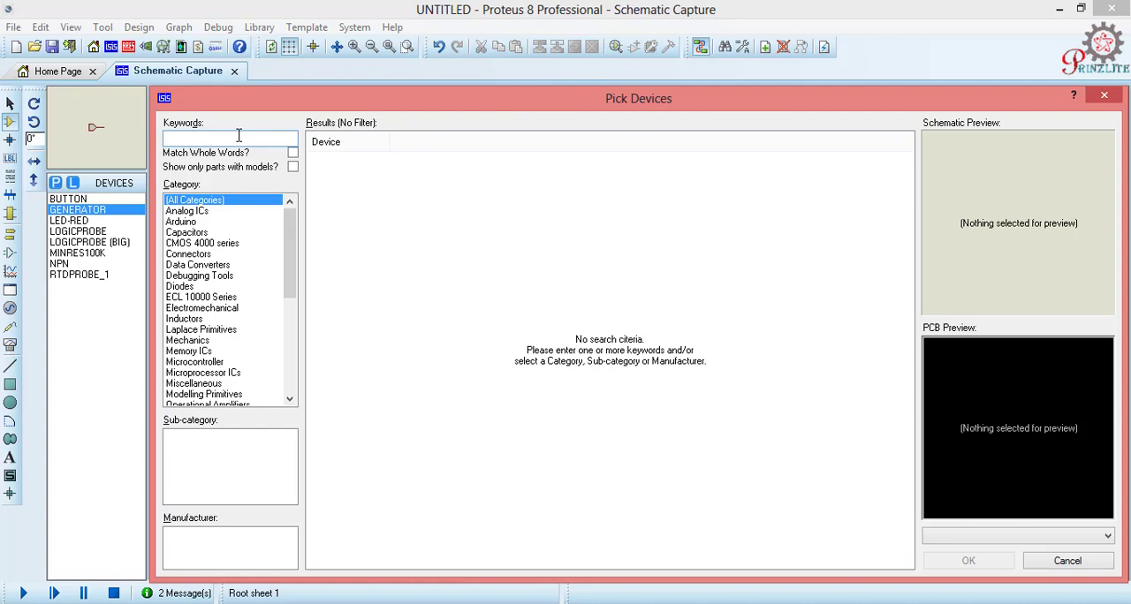
type("NPN")
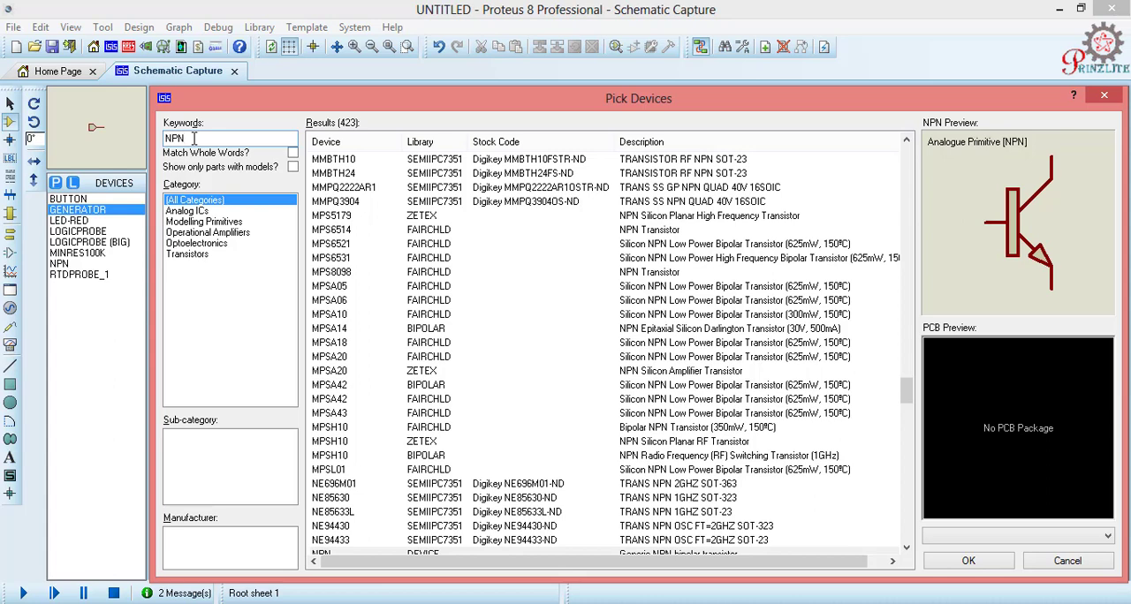
left_click(195, 255)
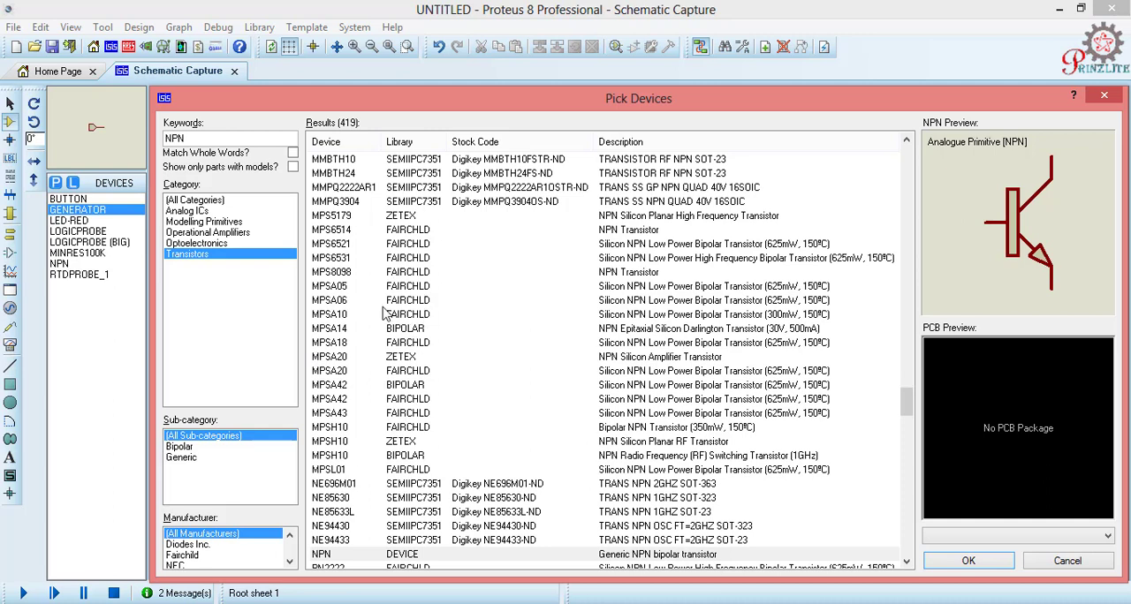
left_click(181, 458)
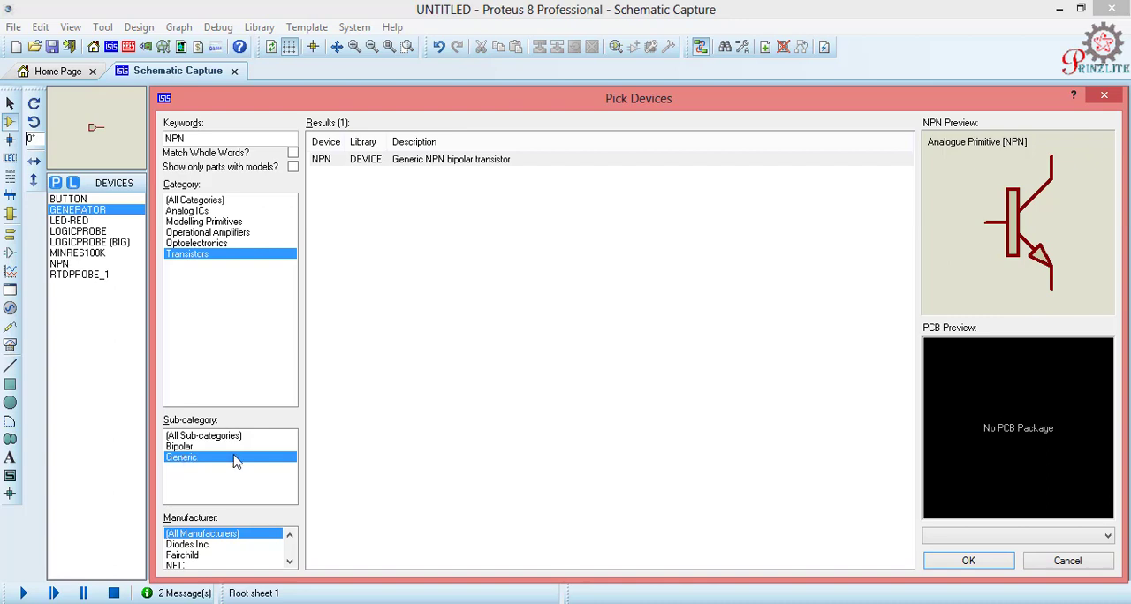
left_click(441, 163)
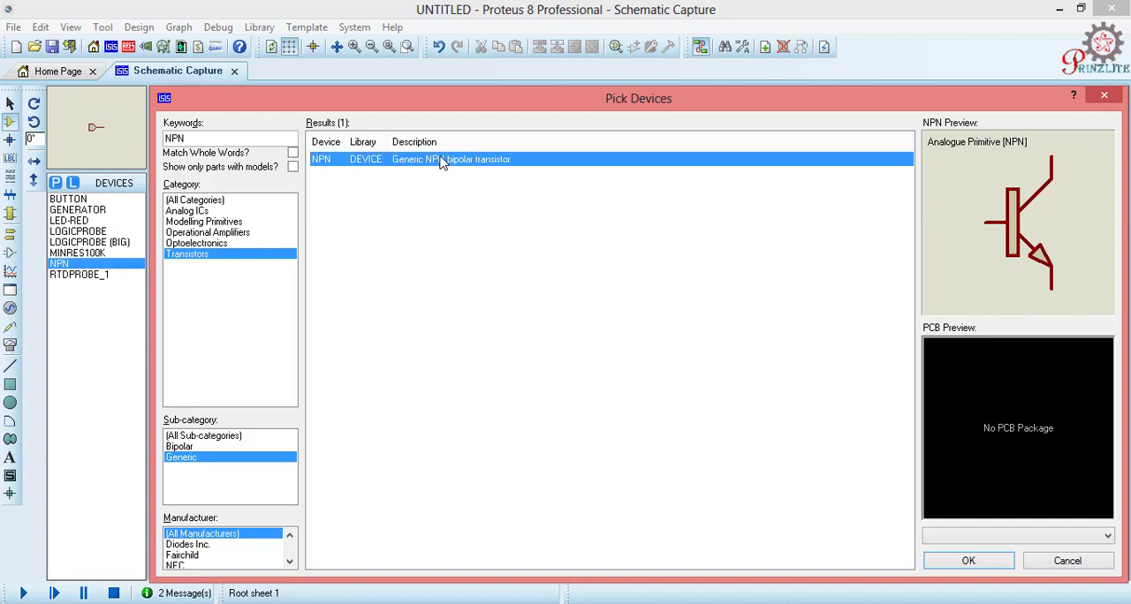
Step: Search the library for "10R RESISTOR" and add the 0.6W metal film resistor MINRES10R to the device list
left_click(199, 136)
double_click(199, 136)
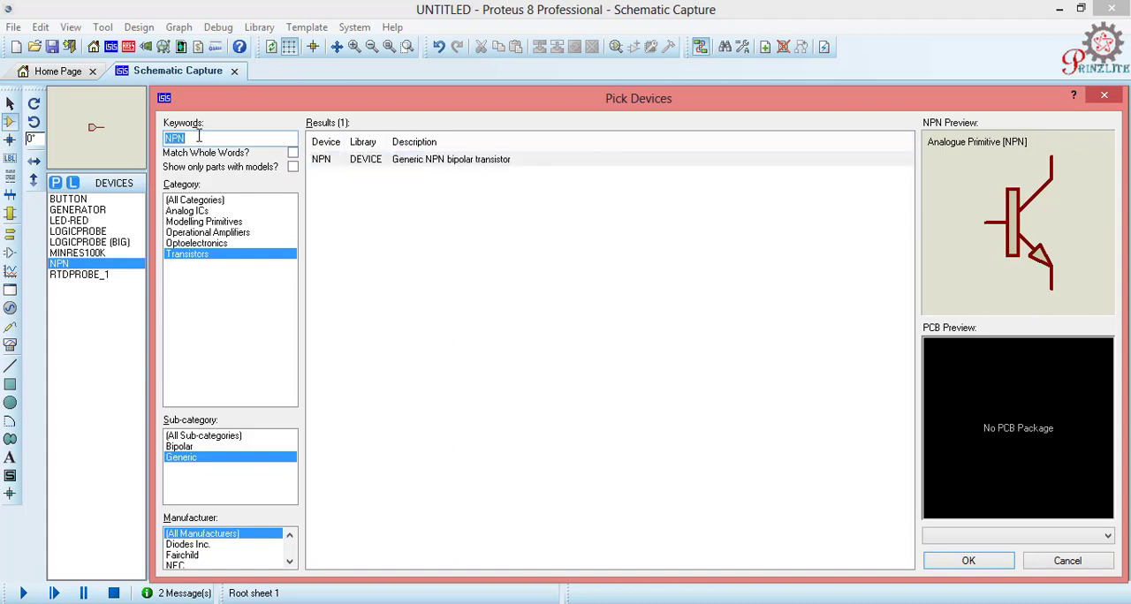
type("10R RES")
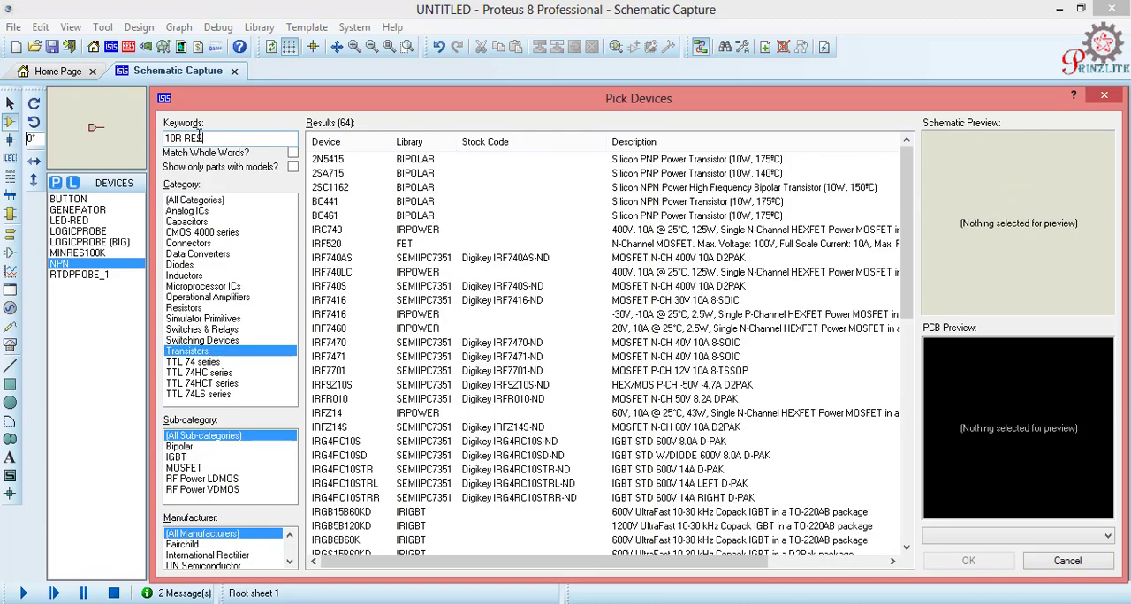
type("ISTOR")
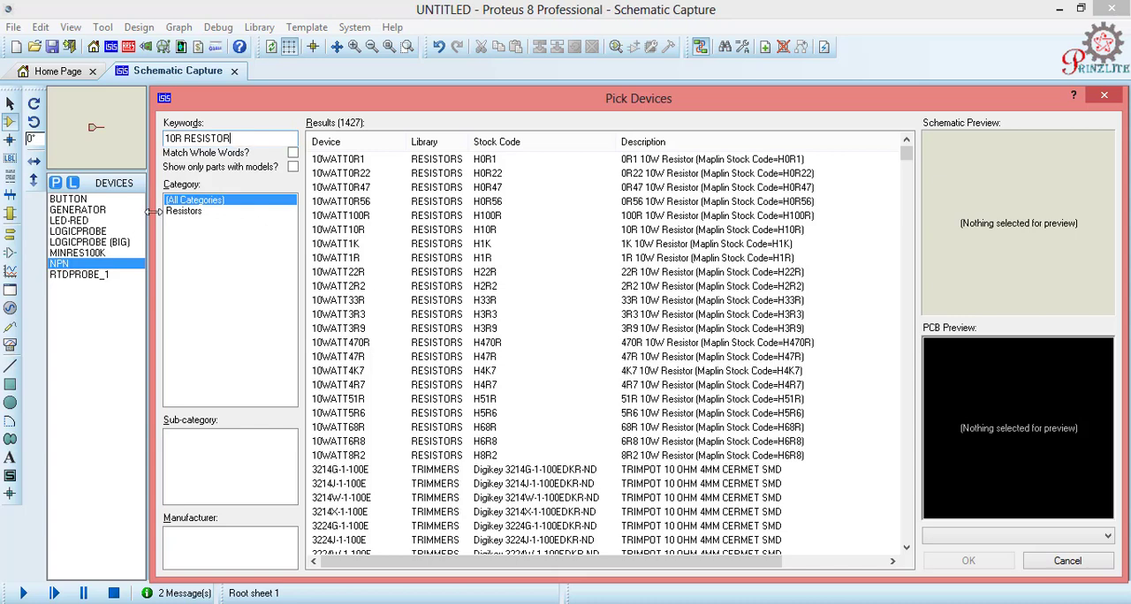
left_click(182, 213)
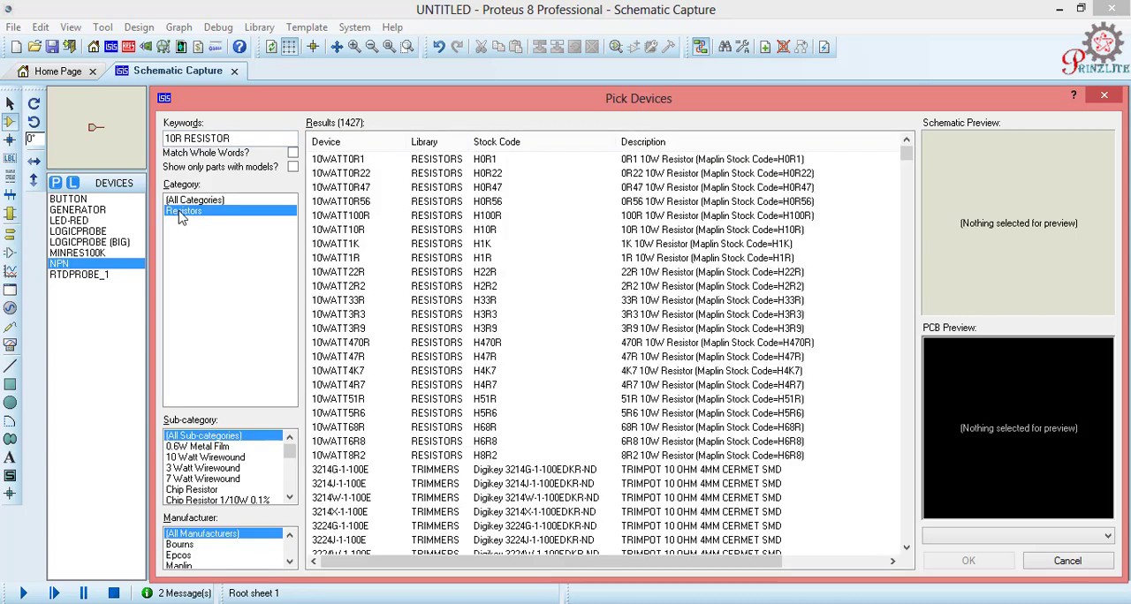
left_click(209, 449)
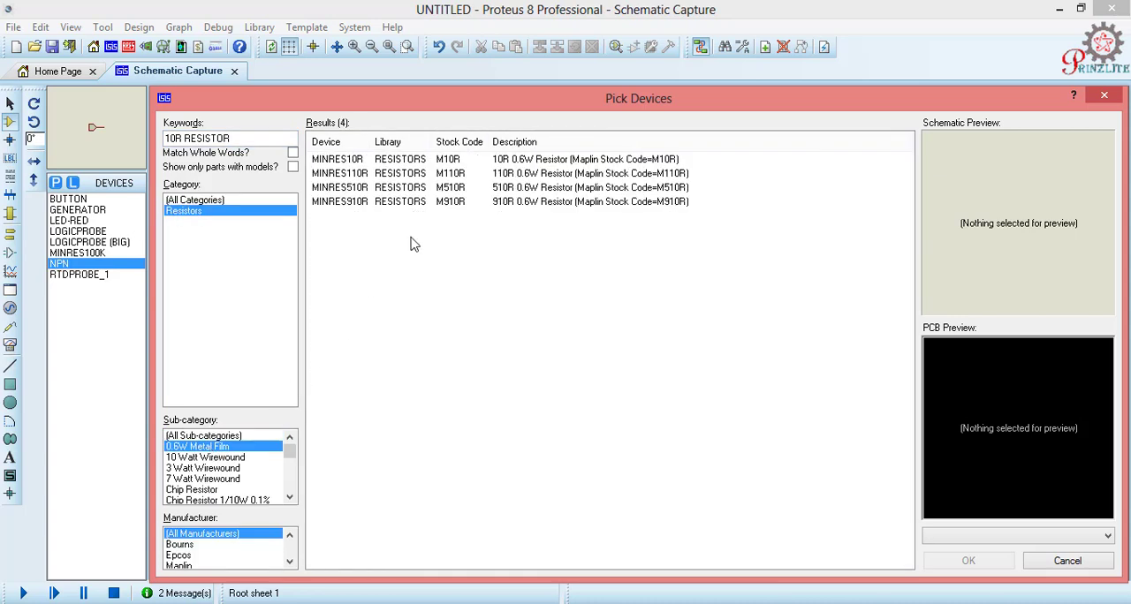
double_click(457, 161)
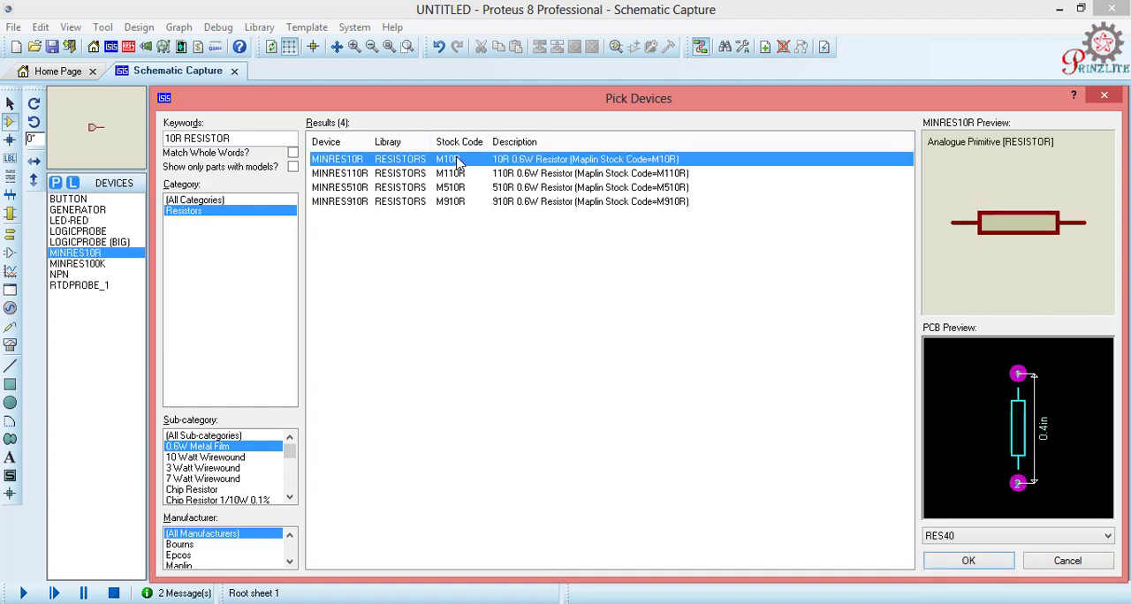
Step: Search the library for "BUTTON" and add the SPST push button to the device list
double_click(244, 139)
left_click_drag(245, 138, 146, 133)
type("BUTTON")
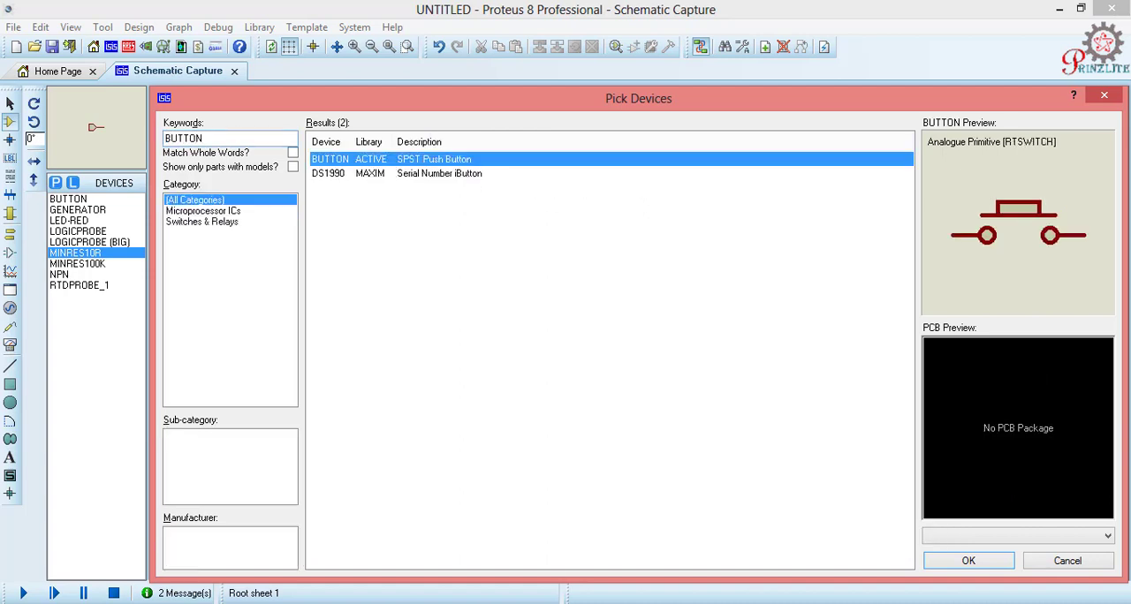
double_click(454, 162)
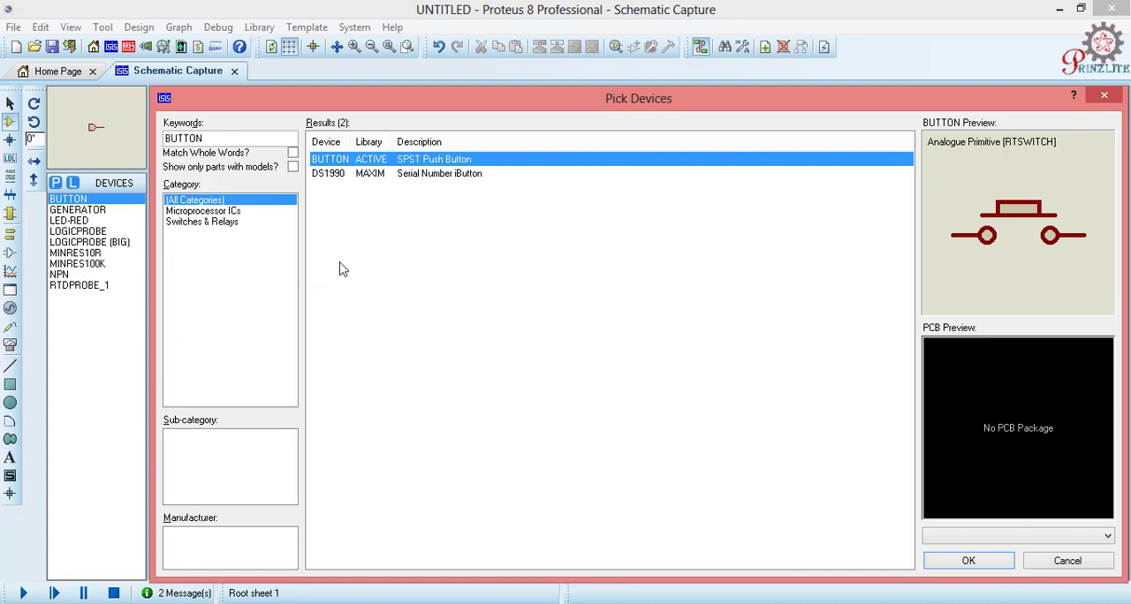
Step: Search for "LED", add LED-RED from the Optoelectronics LEDs sub-category to the device list, and finish picking devices
double_click(220, 139)
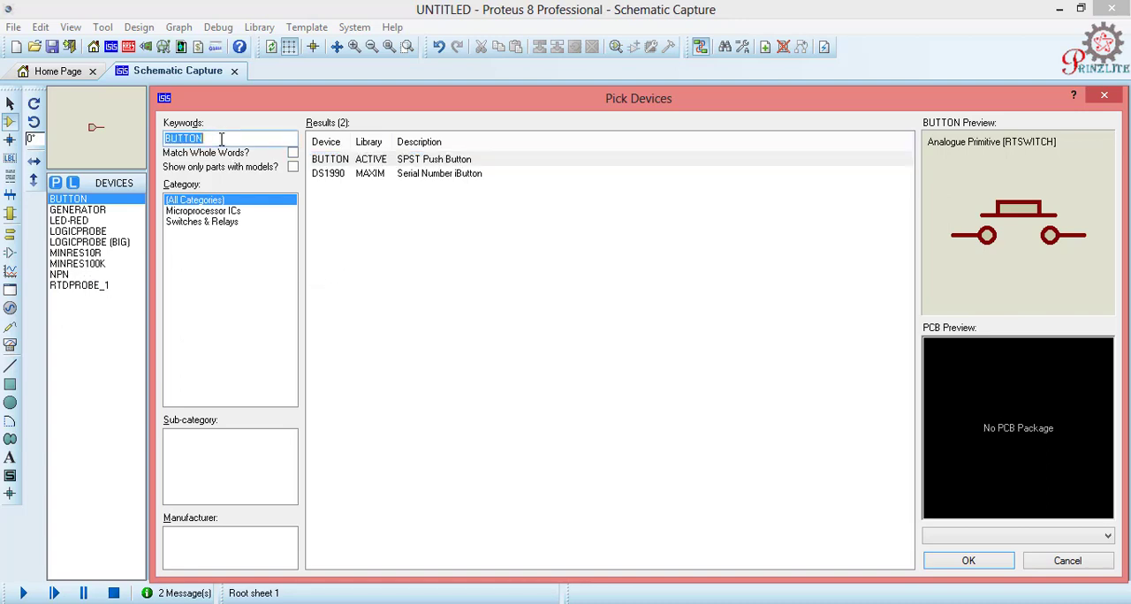
type("LED")
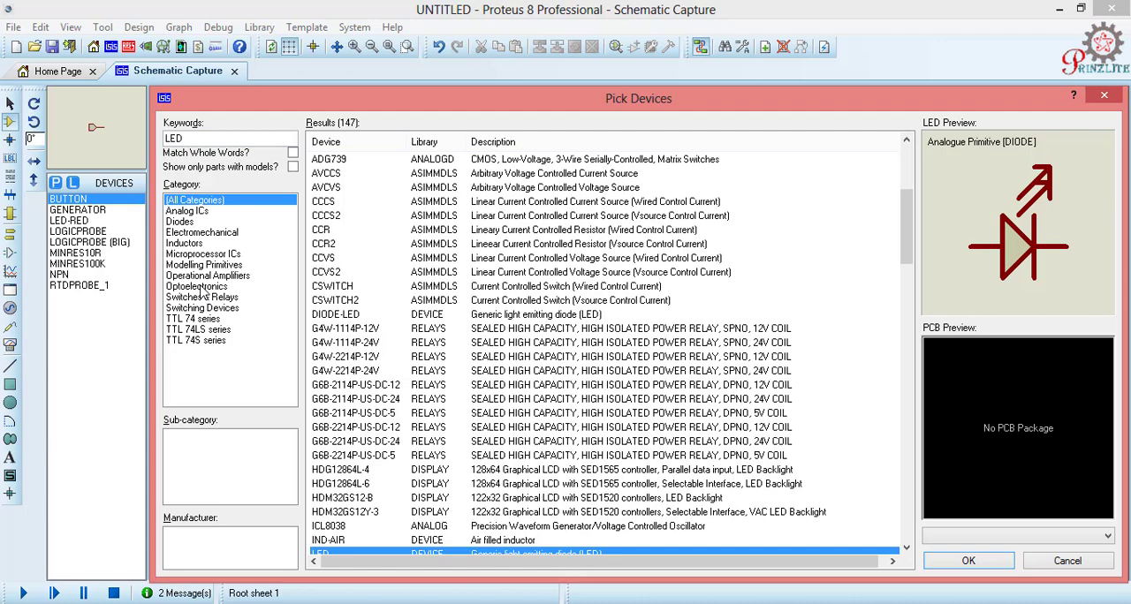
left_click(199, 287)
left_click(178, 481)
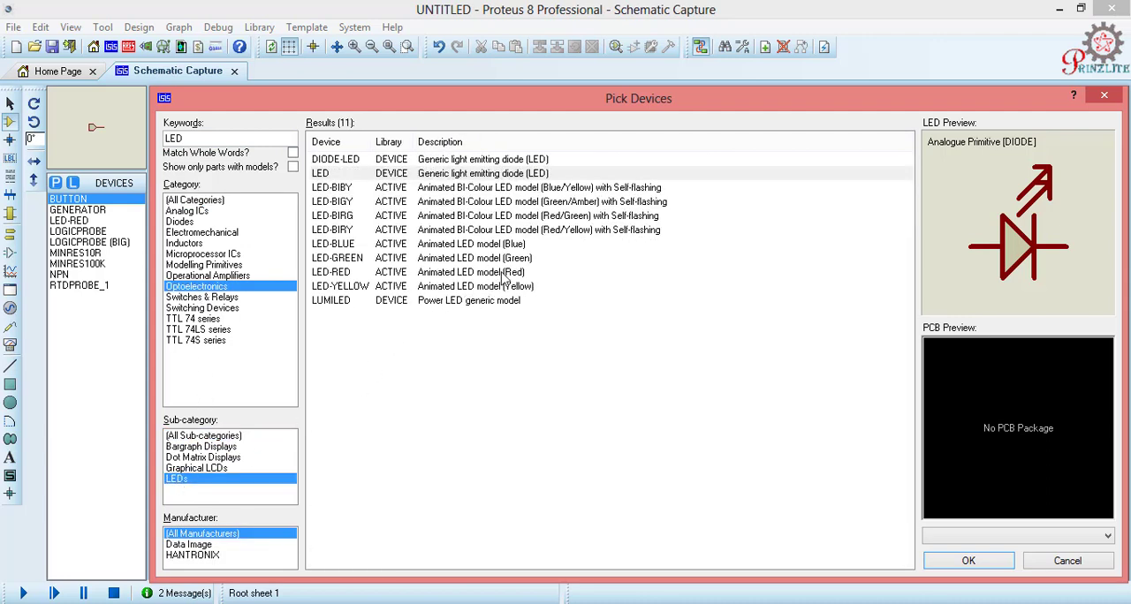
left_click(503, 276)
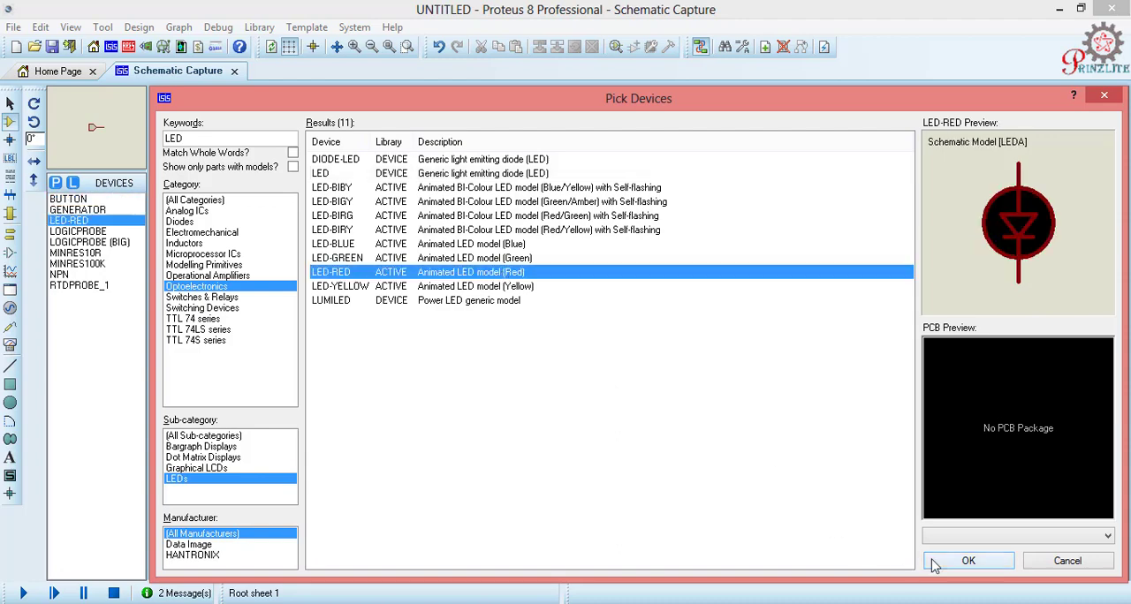
left_click(968, 561)
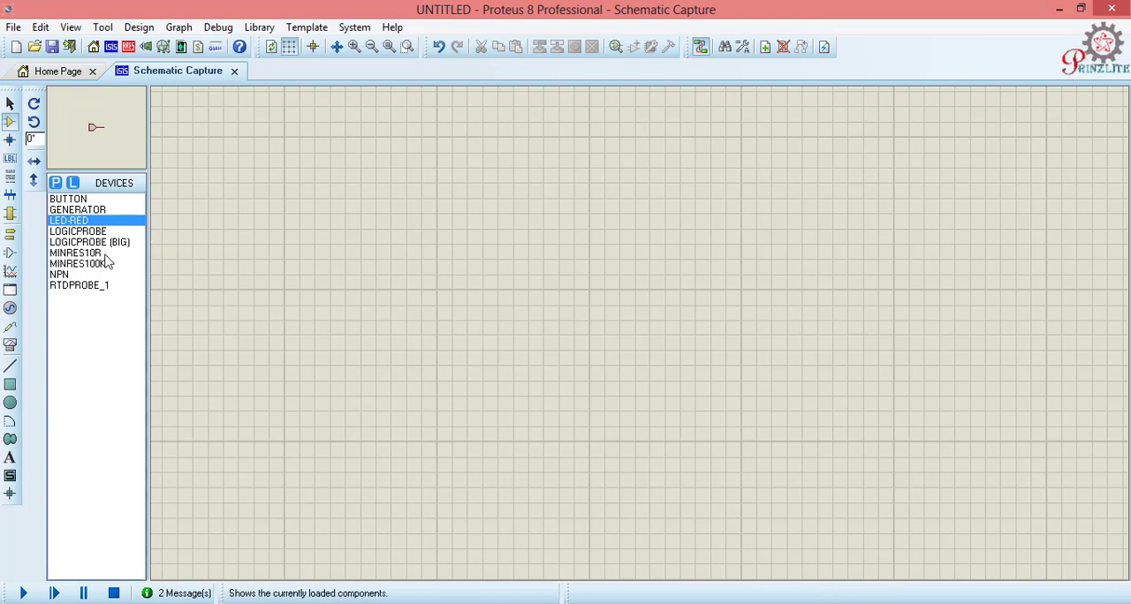
Step: Place the NPN transistor on the empty schematic sheet
left_click(62, 275)
left_click(482, 309)
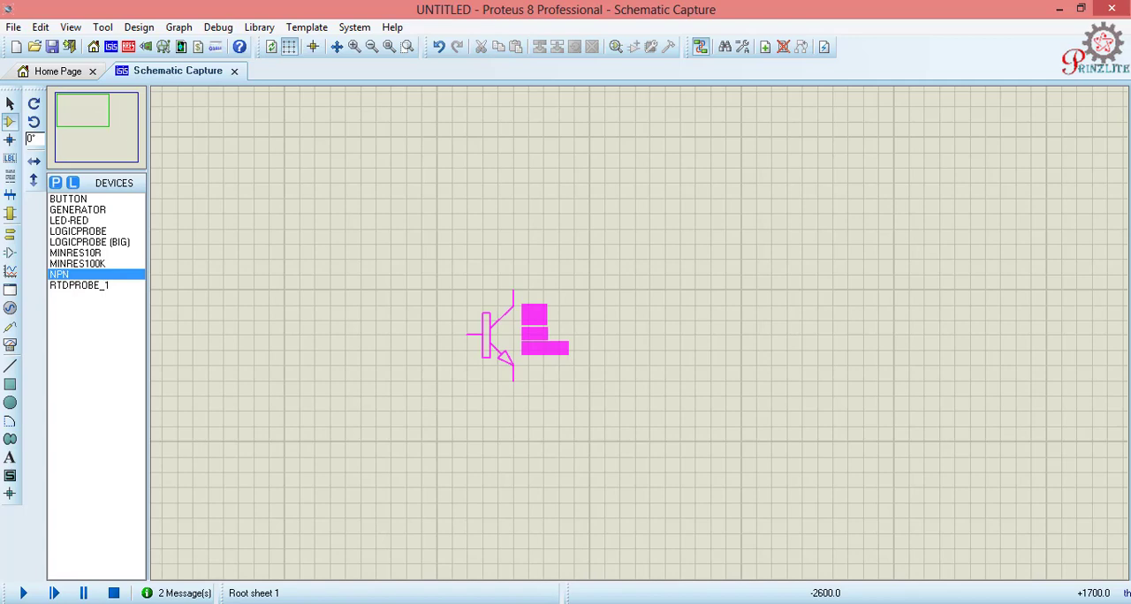
left_click(497, 349)
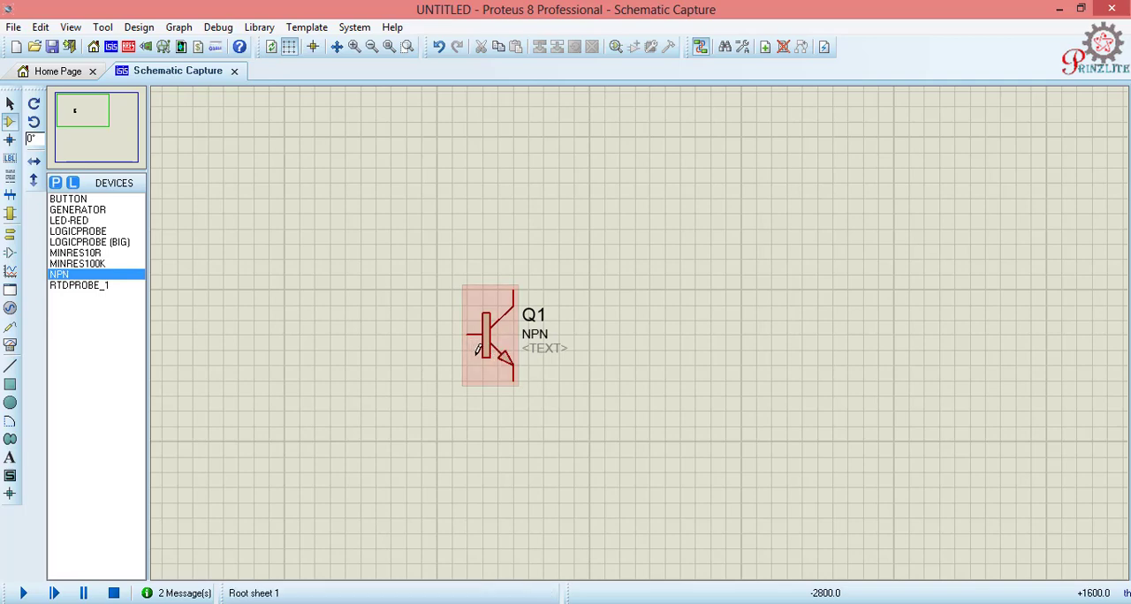
Step: Place a MINRES10R resistor to the left of the transistor and wire it to the transistor's base
left_click(88, 253)
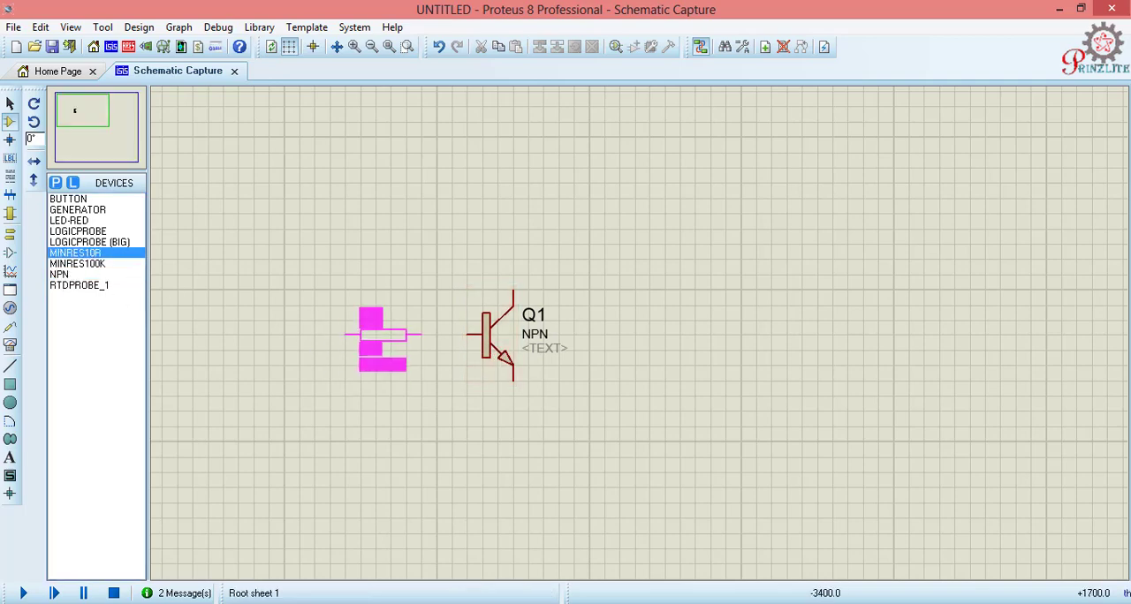
left_click(382, 335)
left_click(422, 334)
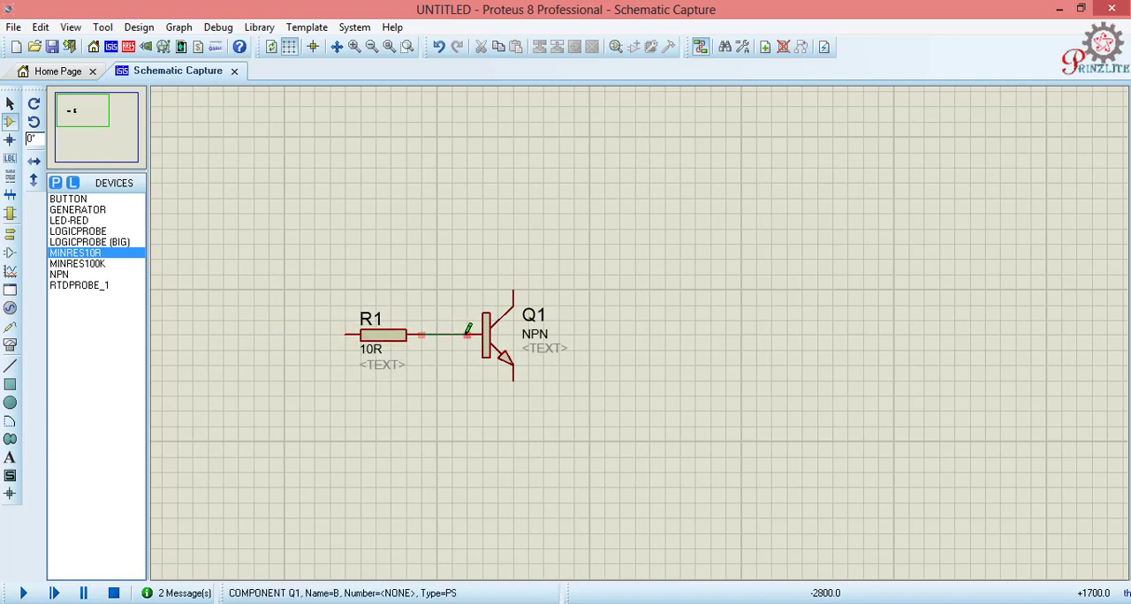
left_click(468, 335)
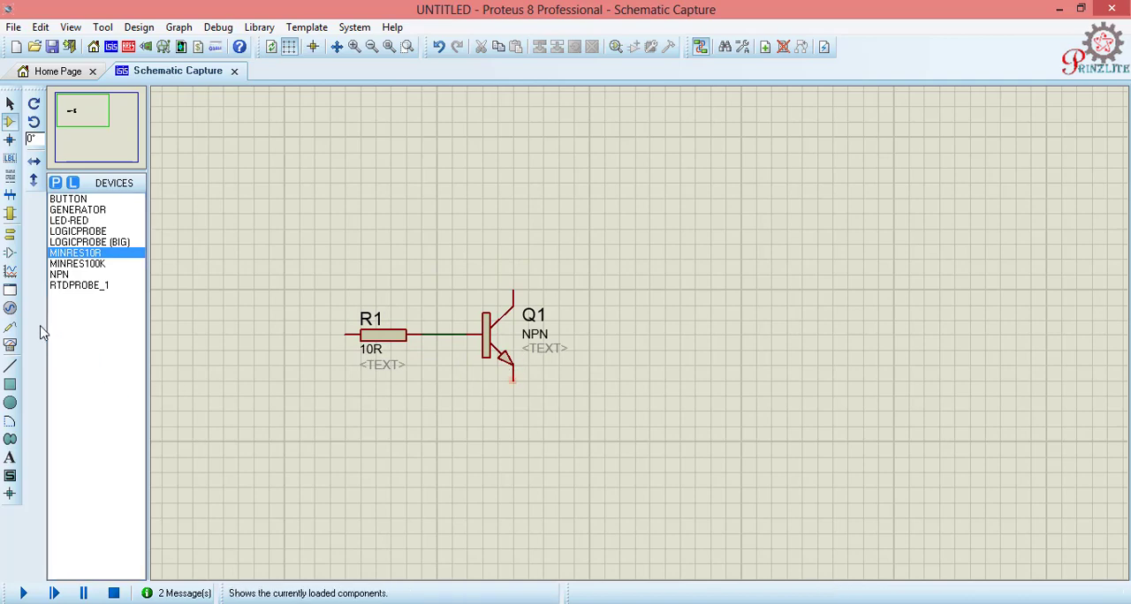
Step: Place a GROUND terminal below the transistor and wire it to the emitter
left_click(10, 234)
left_click(72, 256)
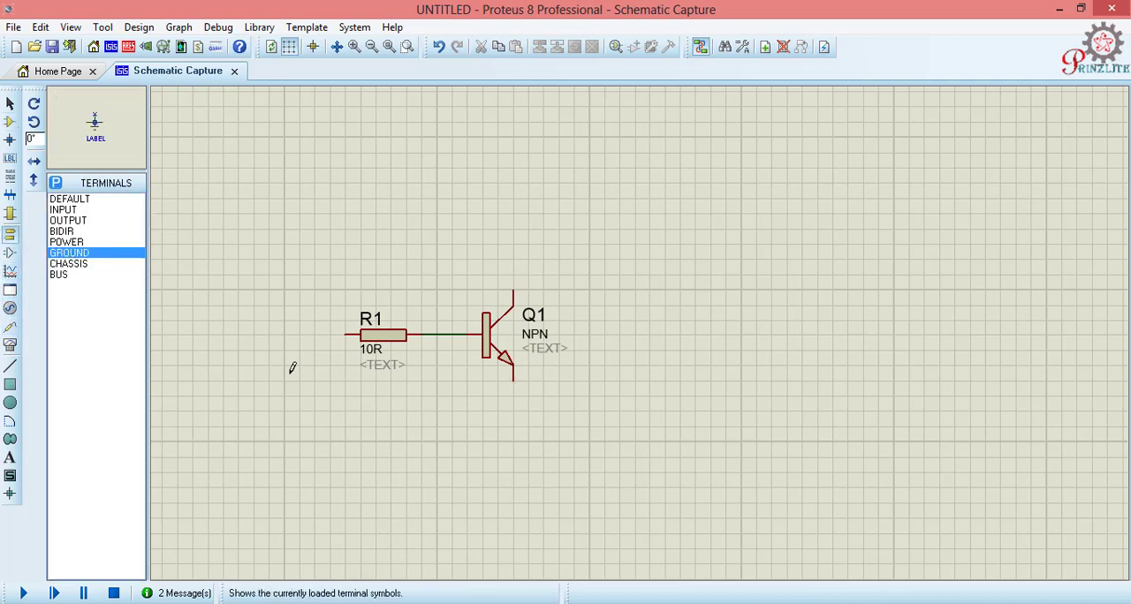
left_click(512, 449)
left_click(513, 430)
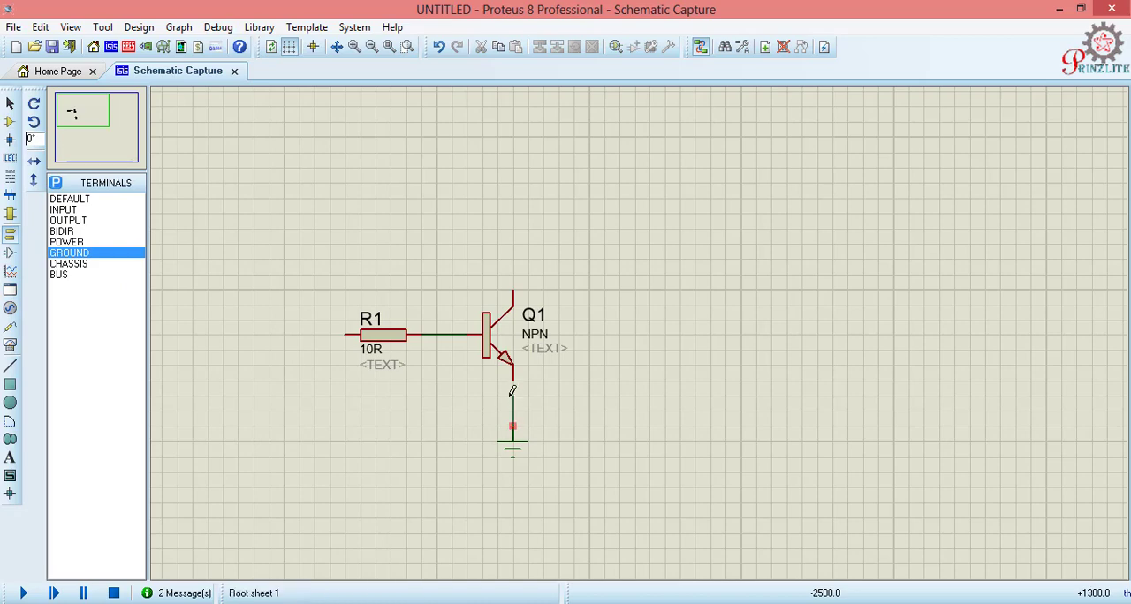
left_click(512, 380)
Step: Place a second MINRES10R resistor, rotated to -90°, above the transistor and connect it to the collector
left_click(9, 122)
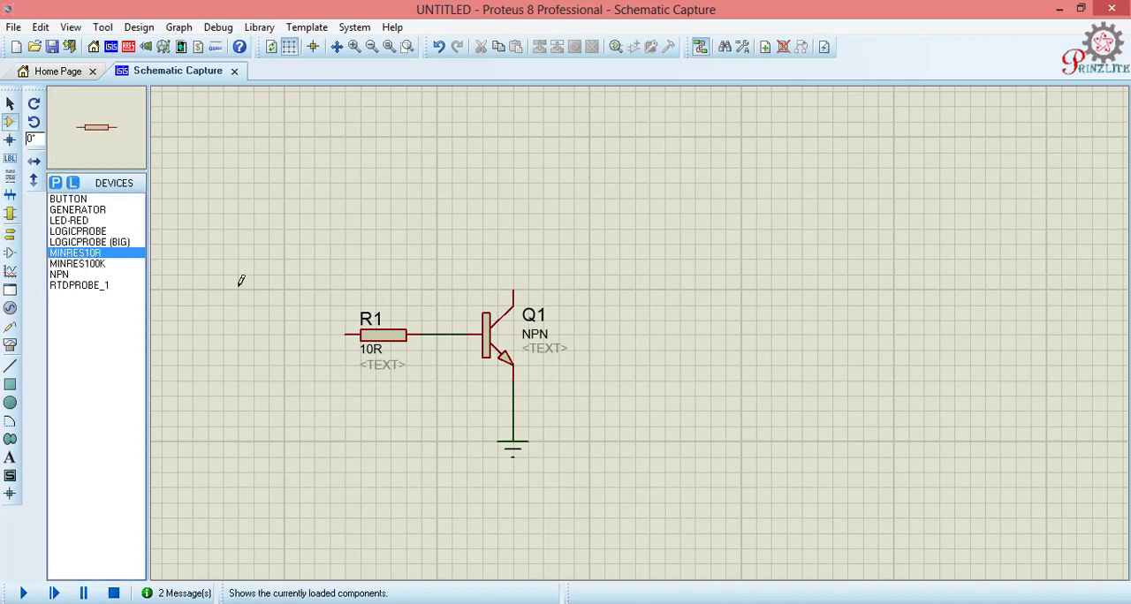
left_click(498, 249)
left_click(499, 249)
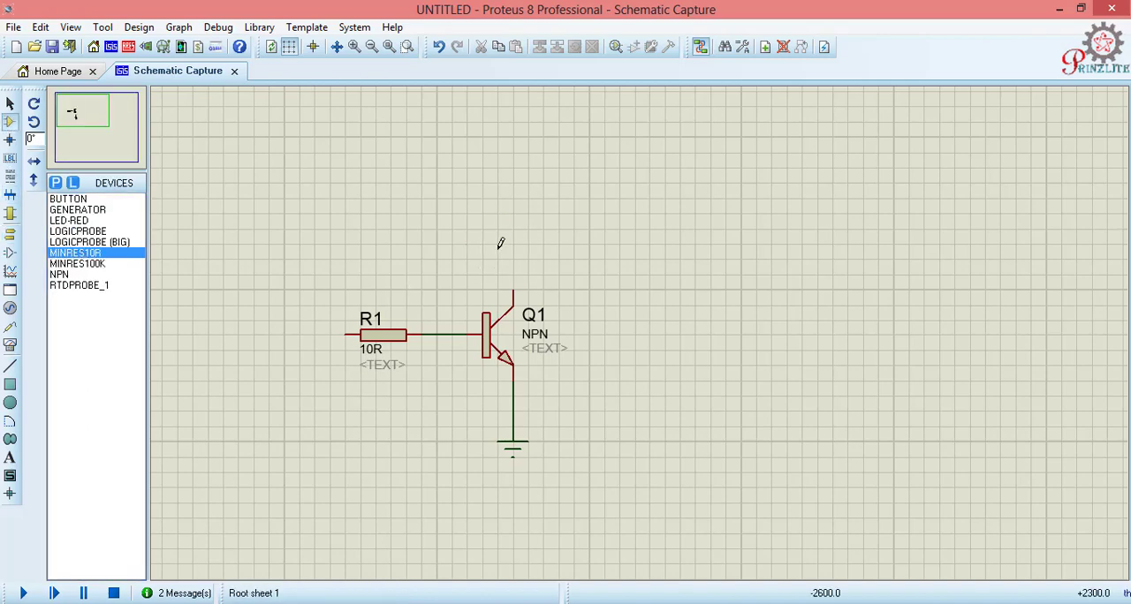
left_click(95, 254)
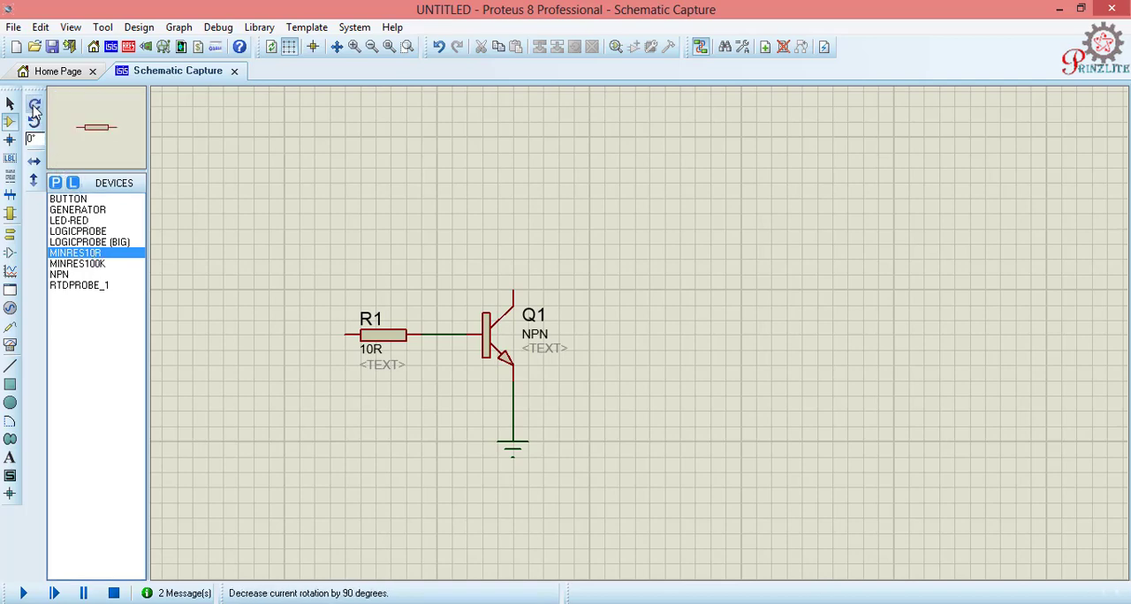
left_click(34, 124)
left_click(517, 226)
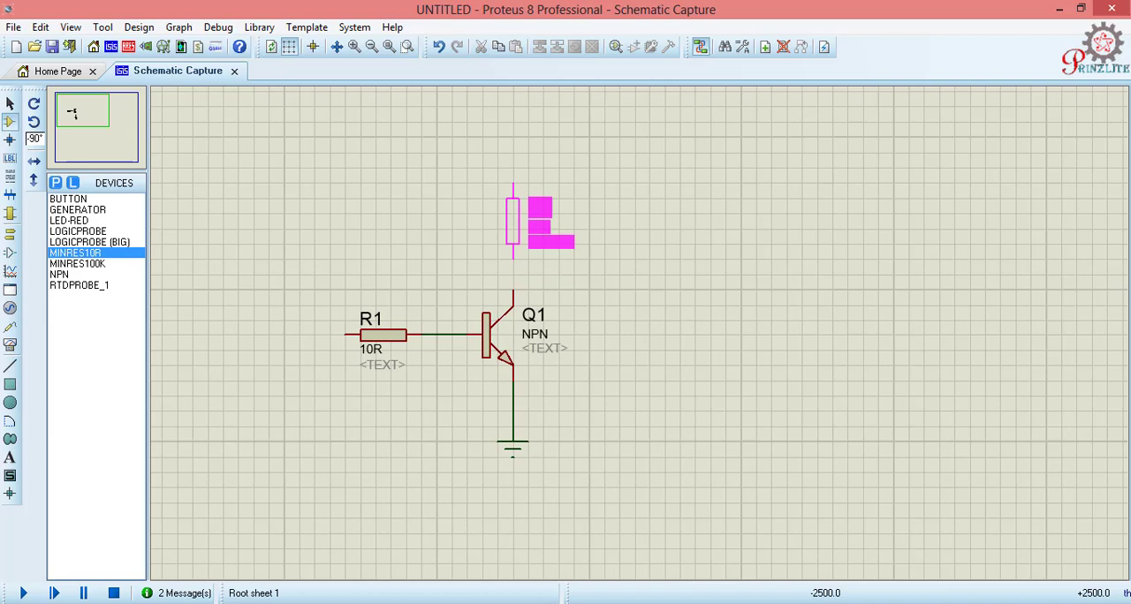
left_click(512, 221)
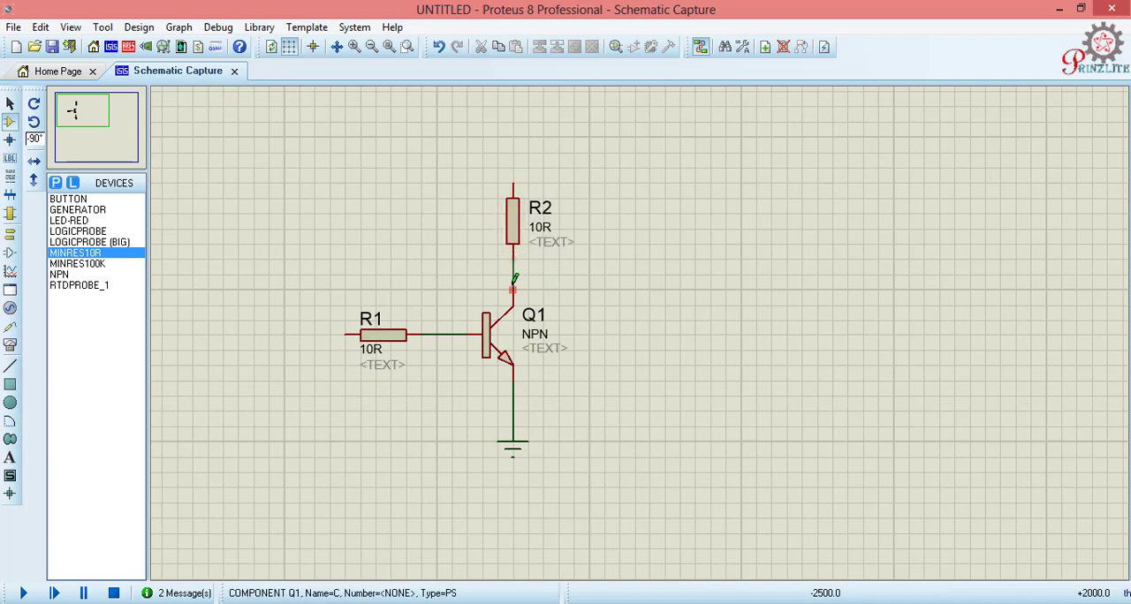
Step: Place a LED-RED at 0° rotation above the vertical resistor and connect its lower pin to the resistor
left_click(75, 222)
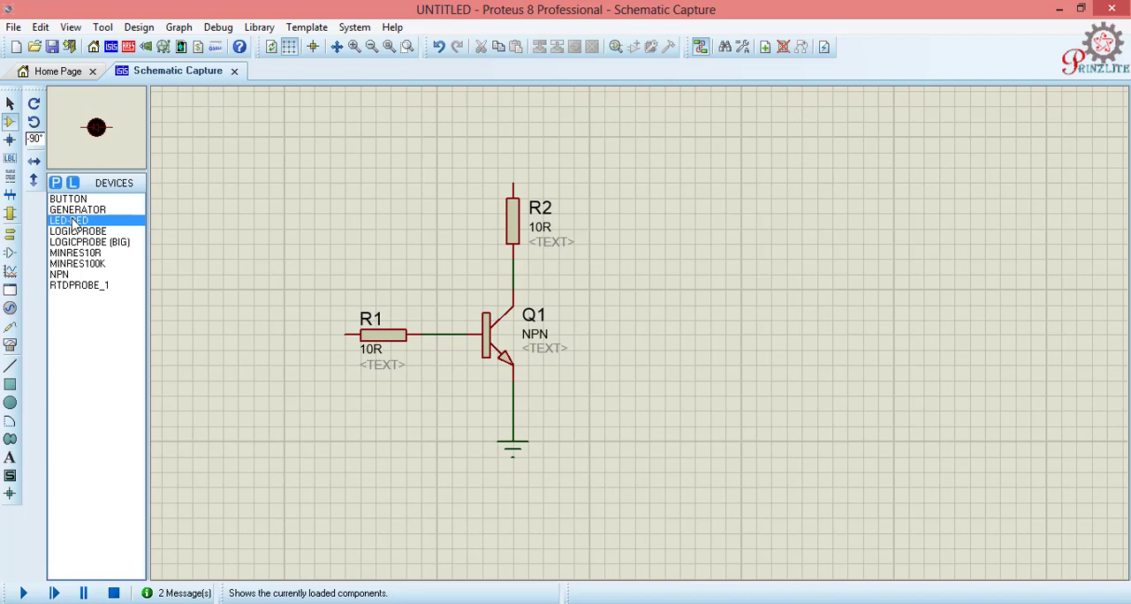
left_click(36, 105)
left_click(35, 104)
left_click(513, 137)
left_click(512, 137)
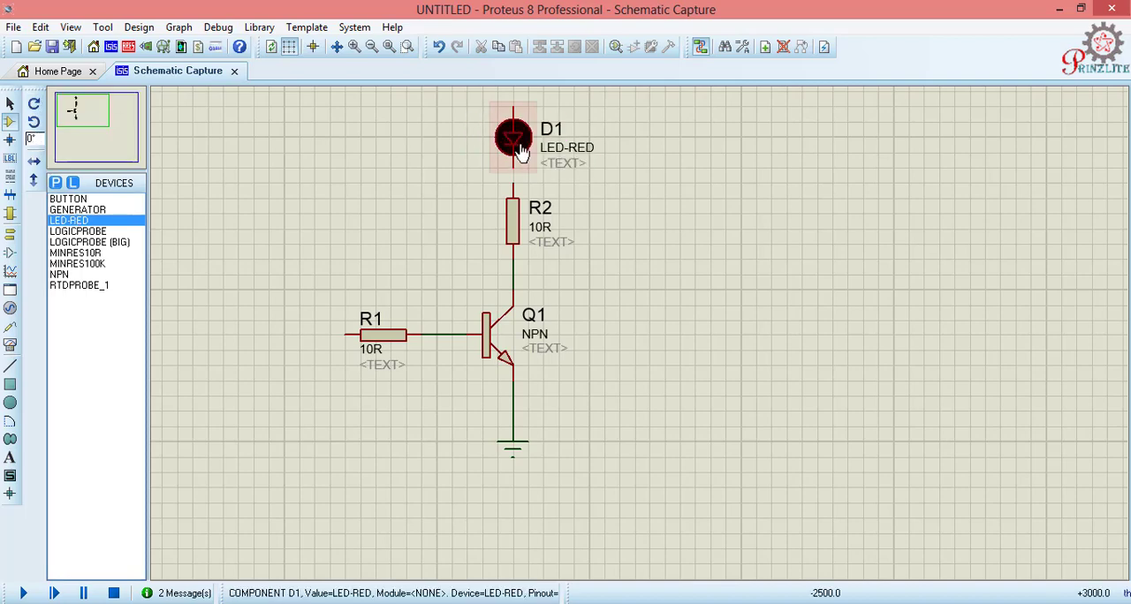
scroll(517, 151, "up", 2)
scroll(545, 195, "down", 2)
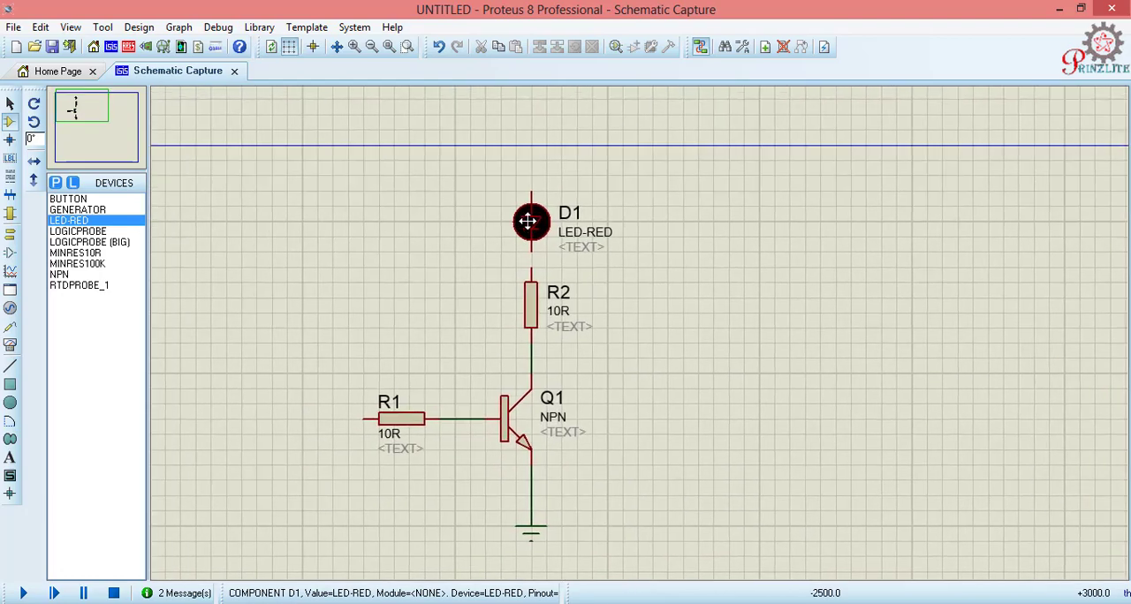
left_click(477, 205)
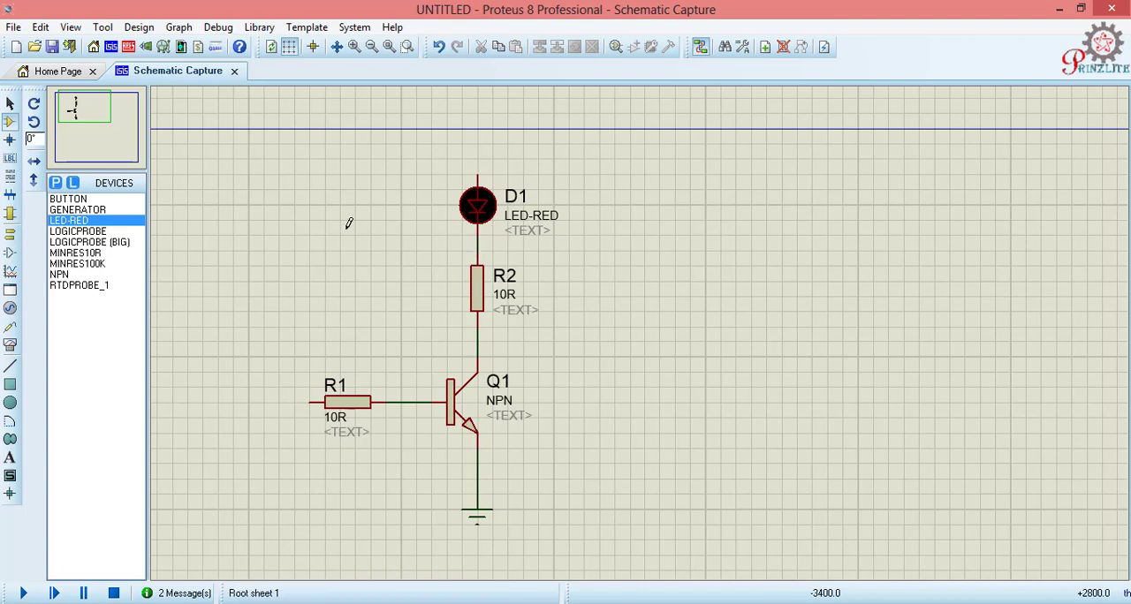
Step: Place a POWER terminal above the red LED and wire it to the LED's upper pin
left_click(11, 235)
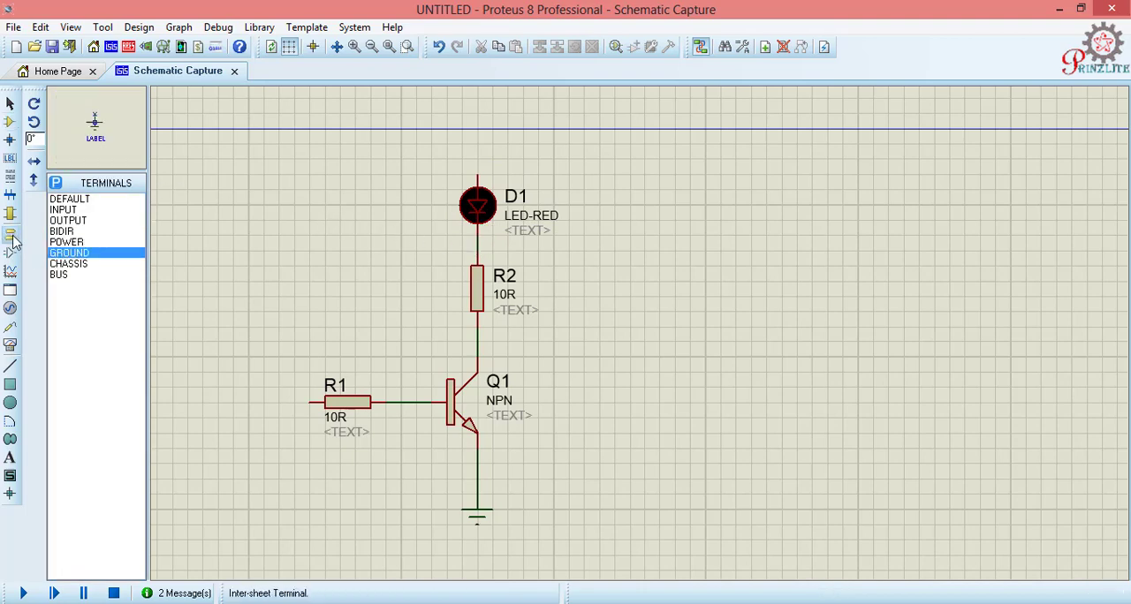
left_click(67, 242)
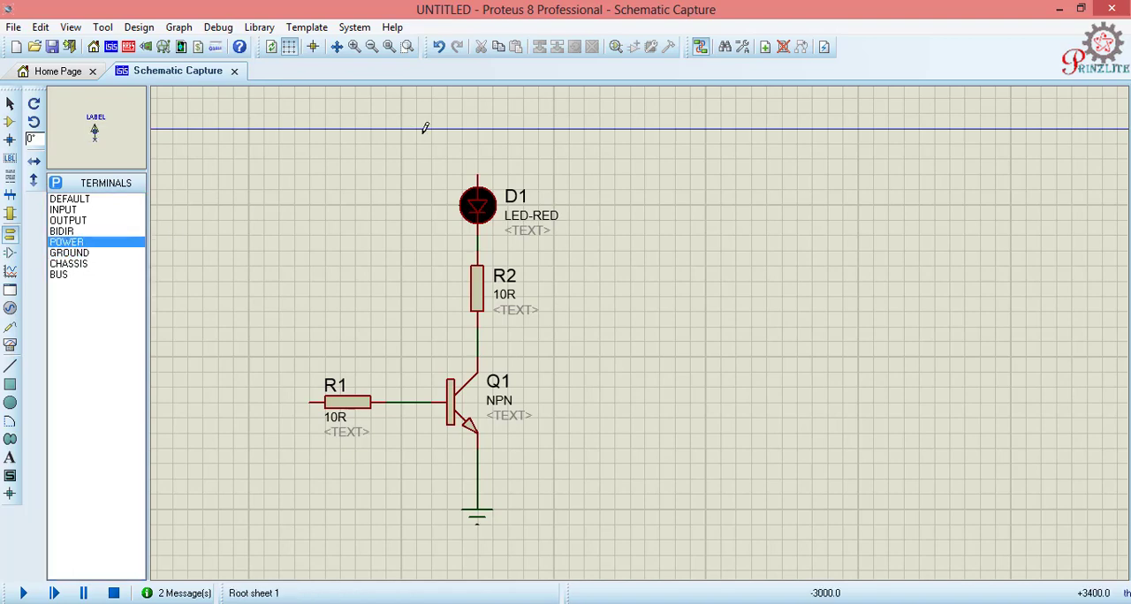
left_click(478, 141)
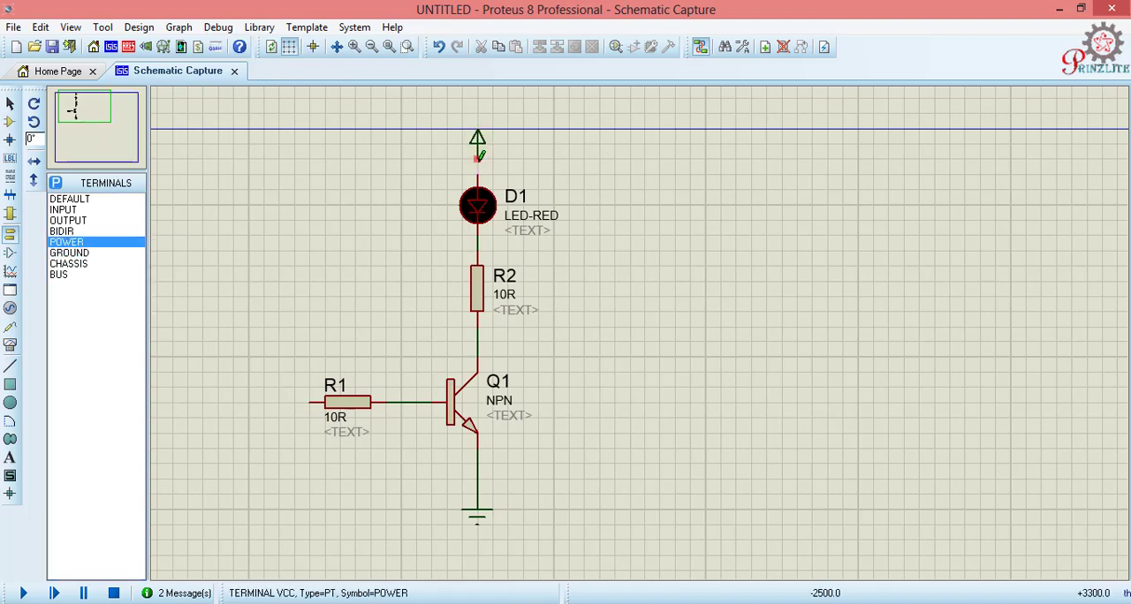
left_click(477, 159)
left_click(477, 186)
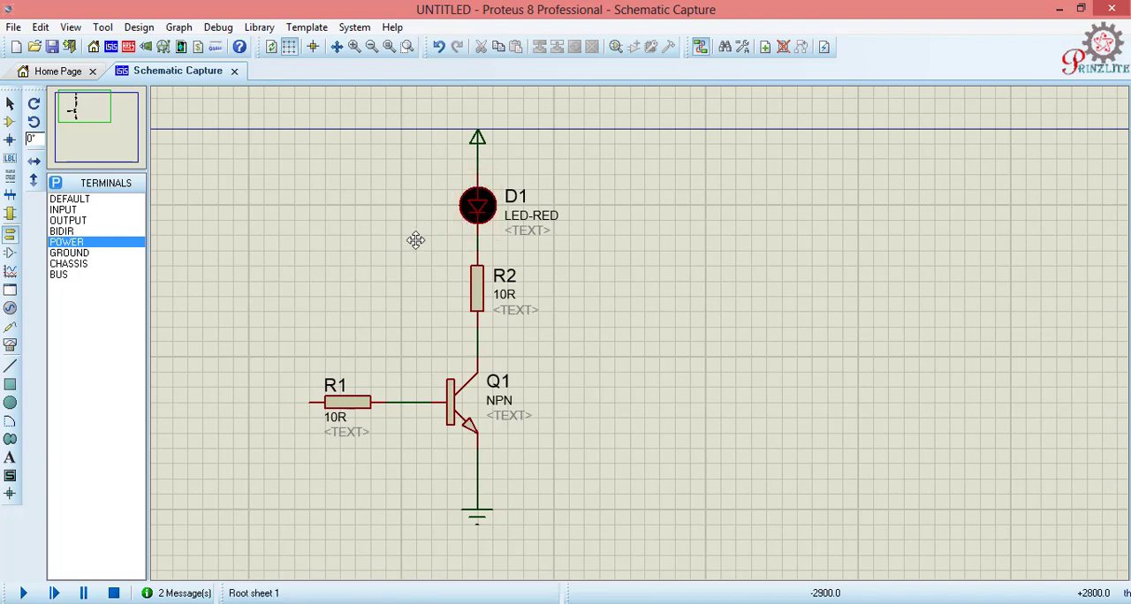
Step: Label the power terminal above the LED as +5V
left_click_drag(415, 240, 414, 252)
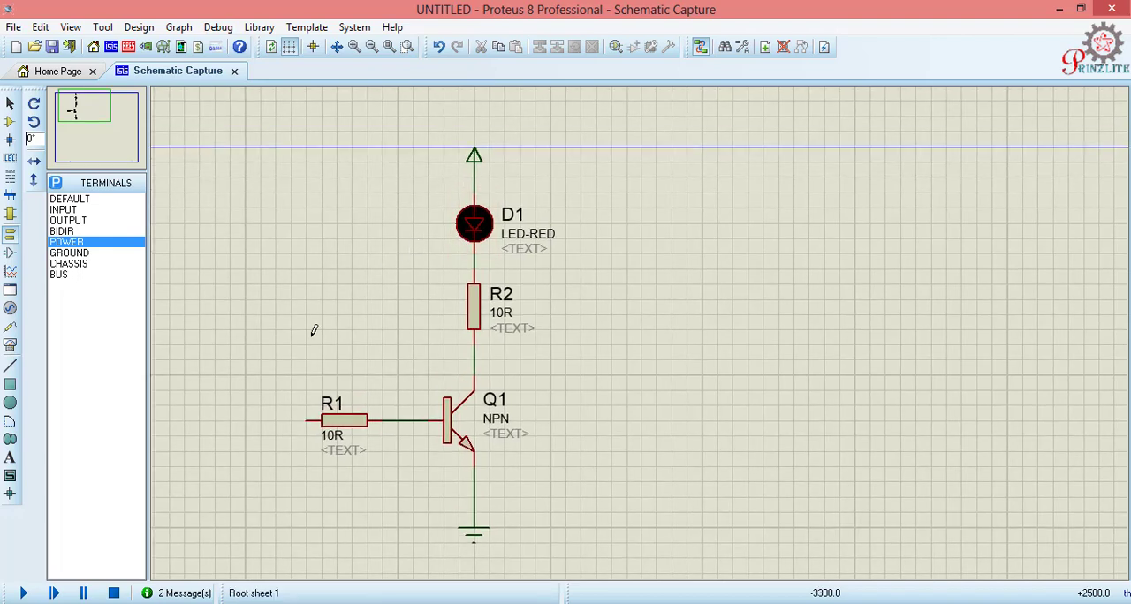
double_click(476, 158)
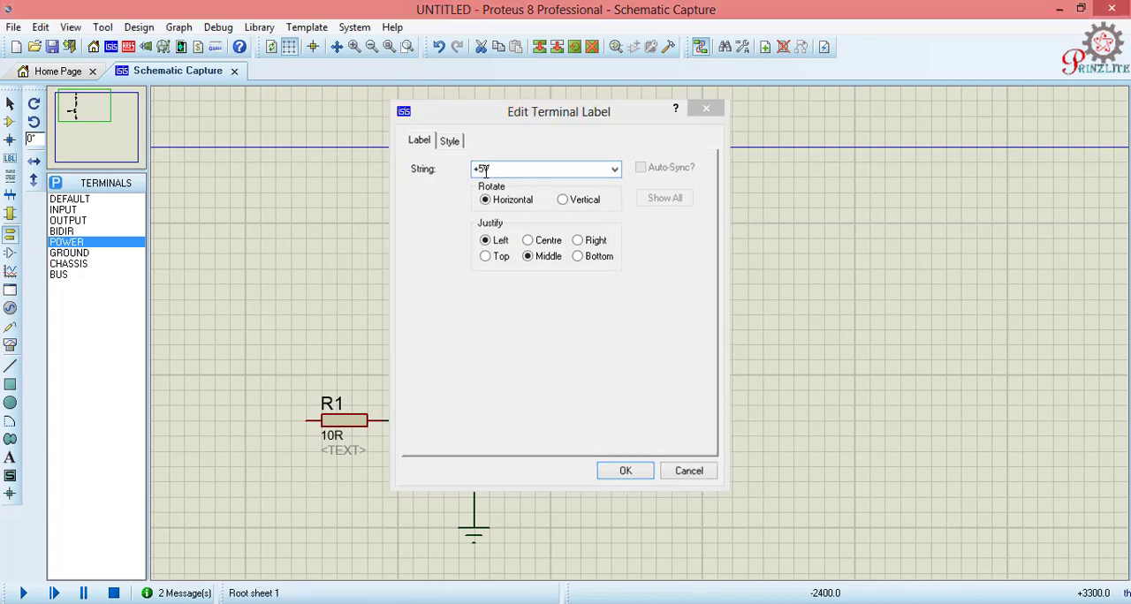
key("Return")
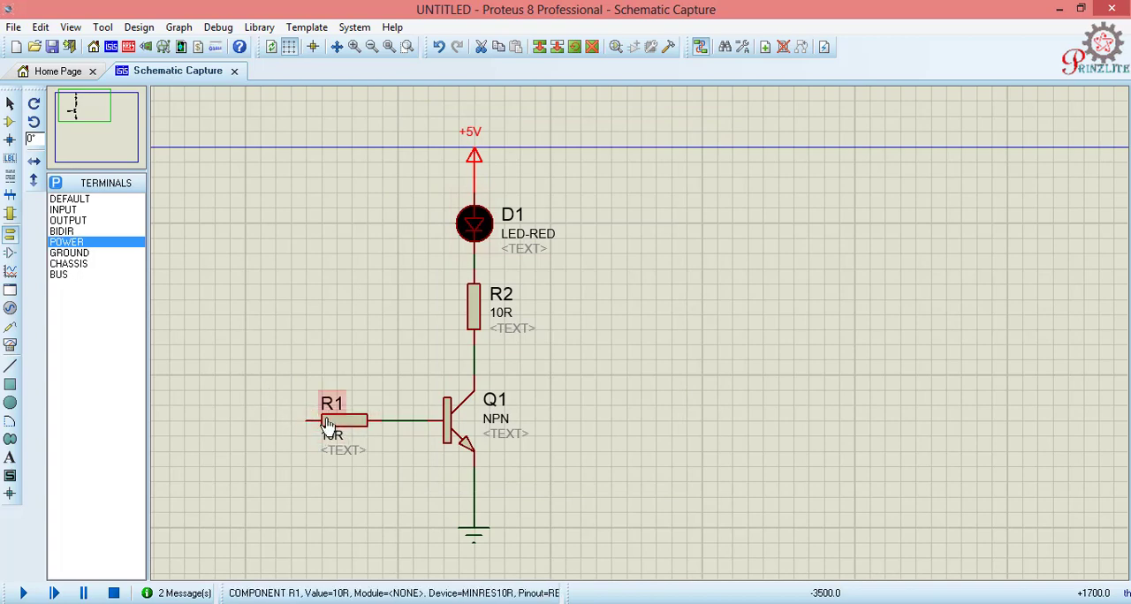
Step: Place a BUTTON beside R1, connected to its free pin, and wire the button's other pin to the +5V line above the LED
left_click(12, 124)
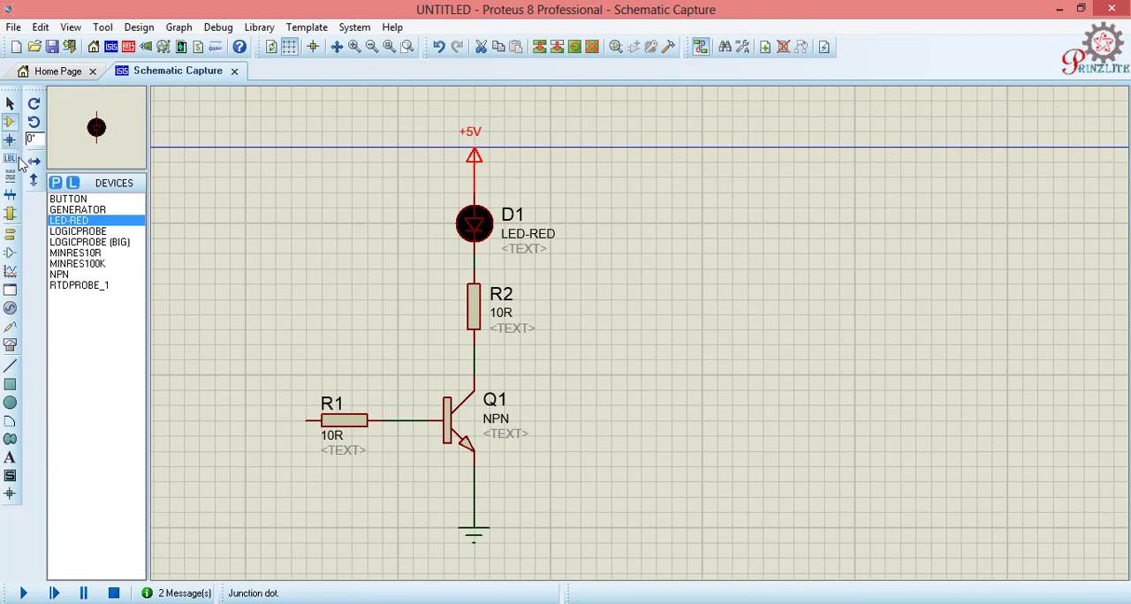
left_click(75, 199)
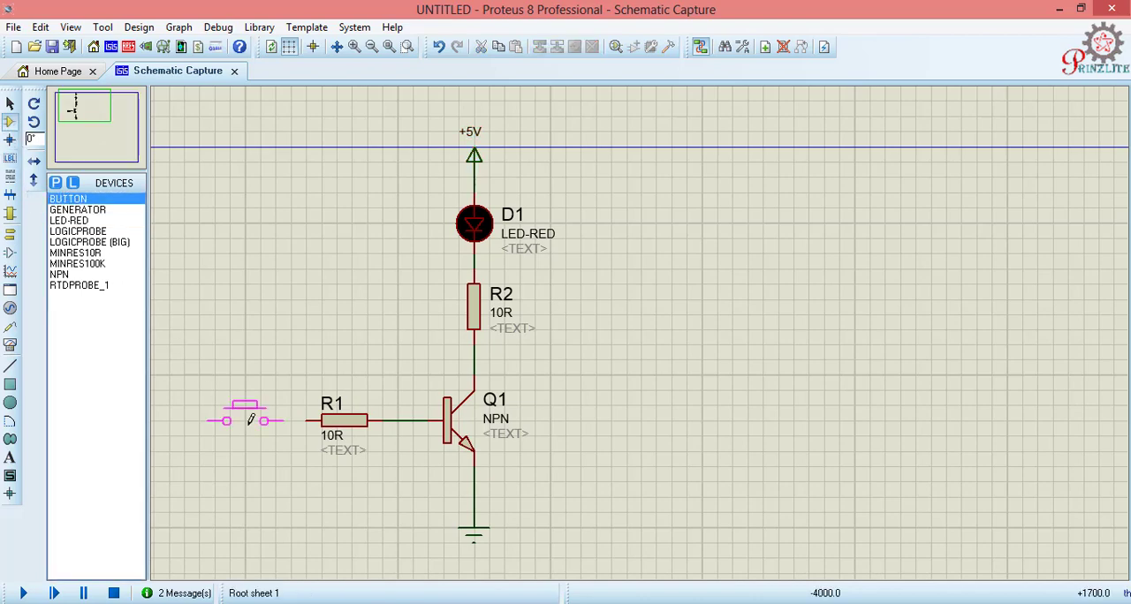
left_click(244, 417)
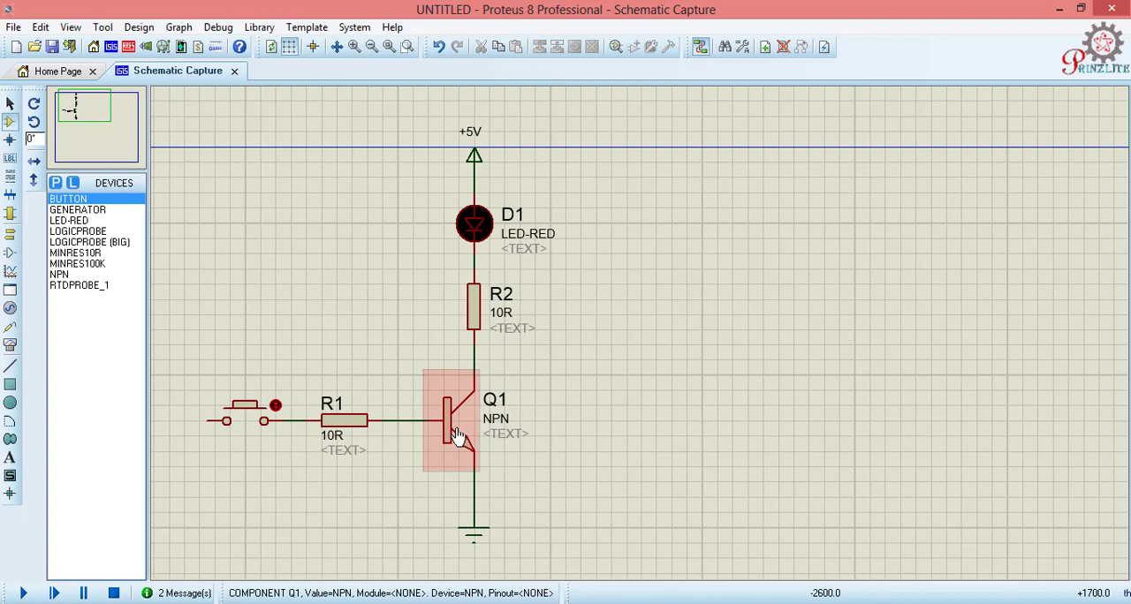
left_click(207, 419)
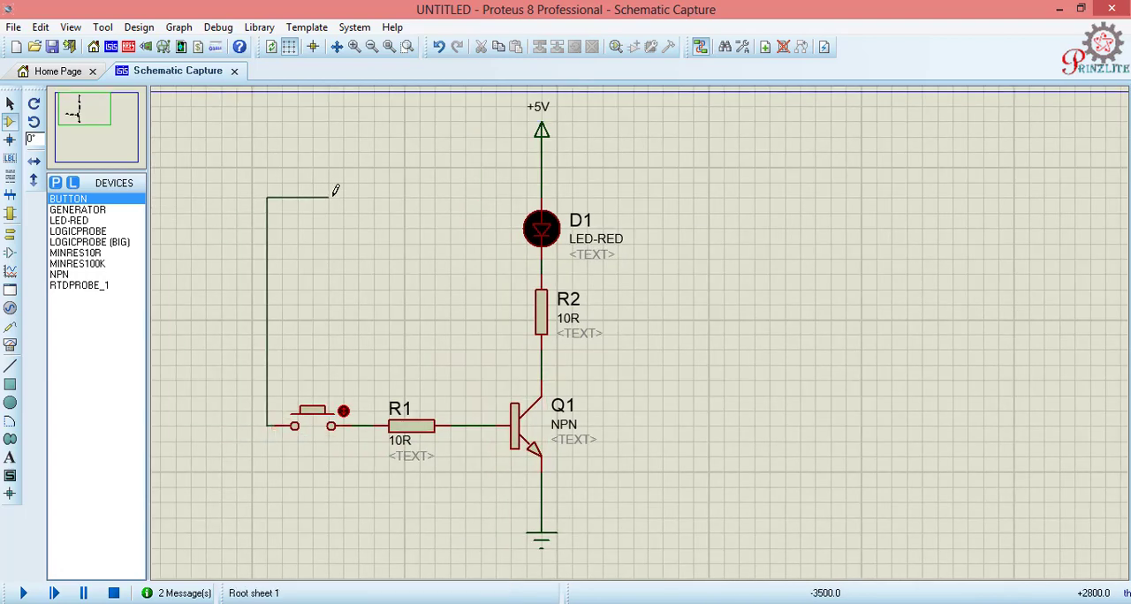
left_click(542, 176)
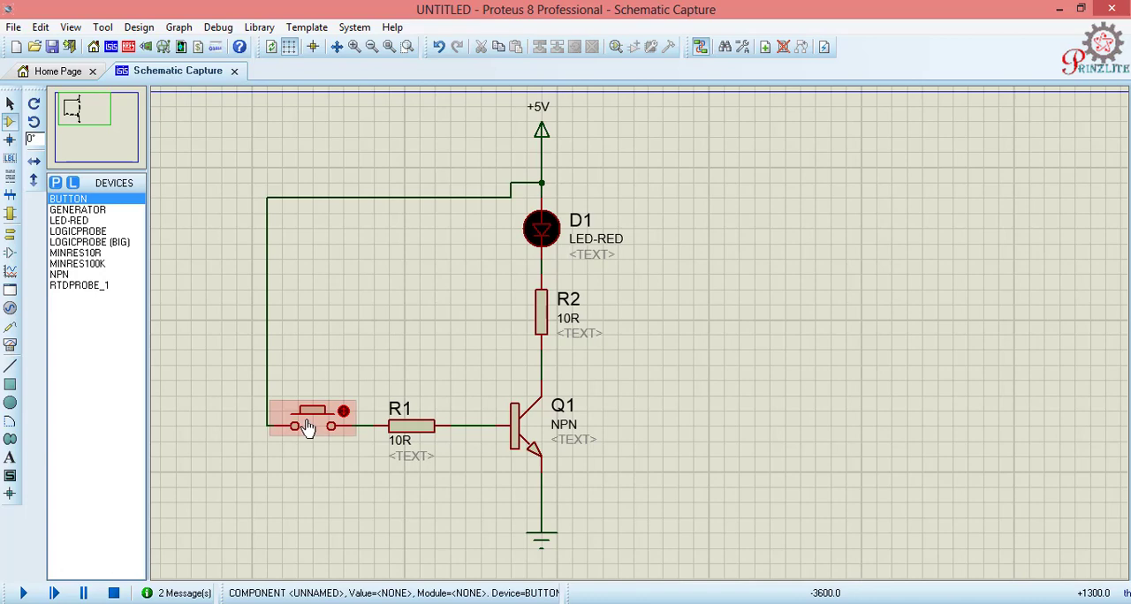
Step: Run the simulation and repeatedly toggle the push button closed and open to test the LED switching
left_click(24, 594)
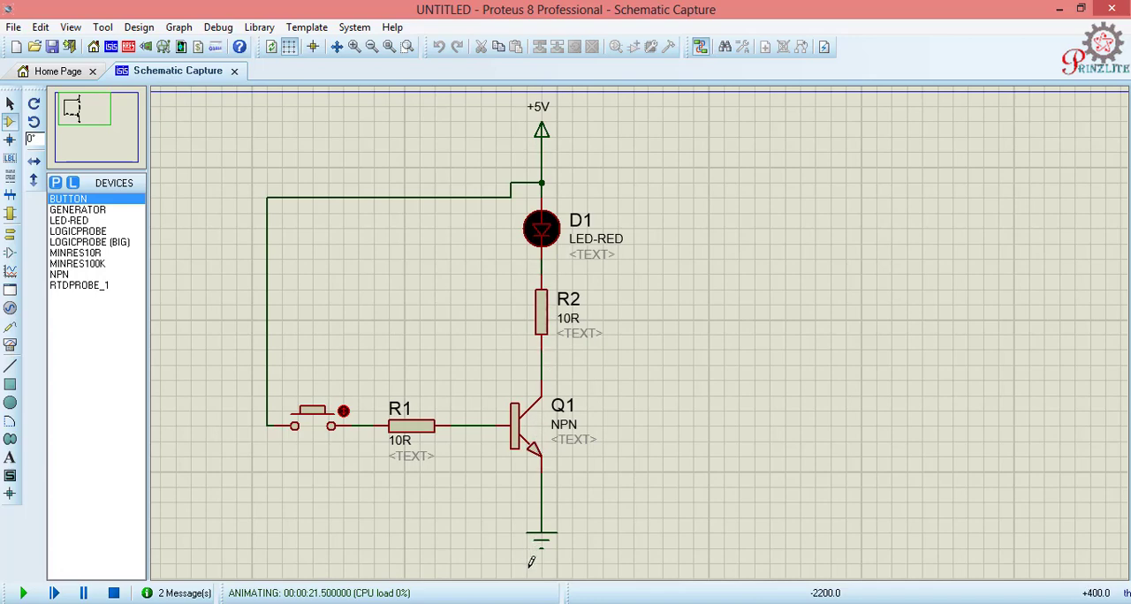
left_click(344, 409)
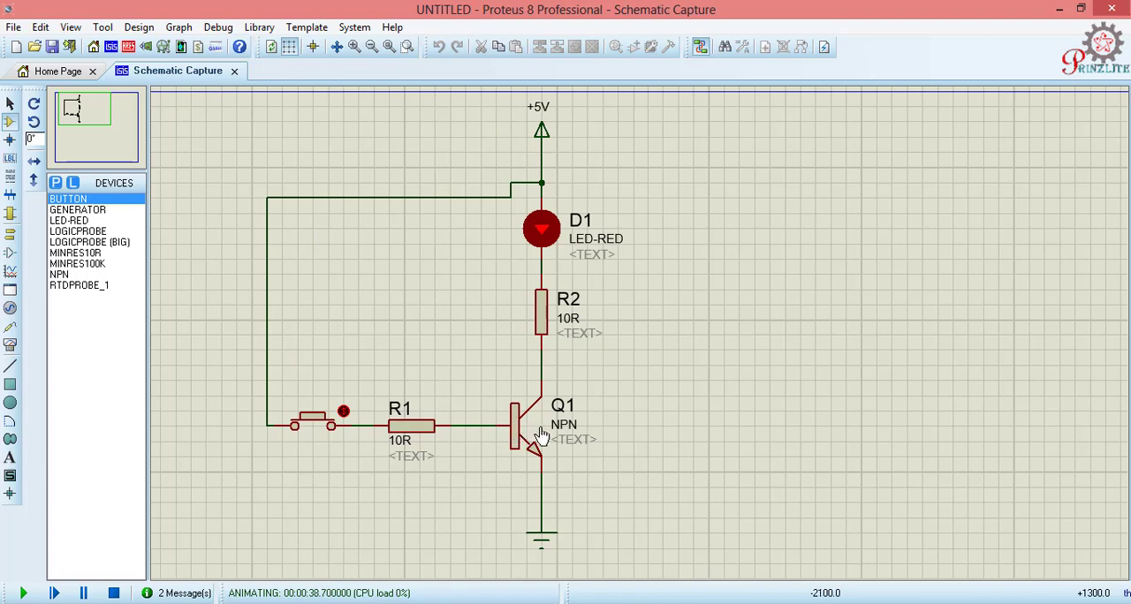
left_click(344, 409)
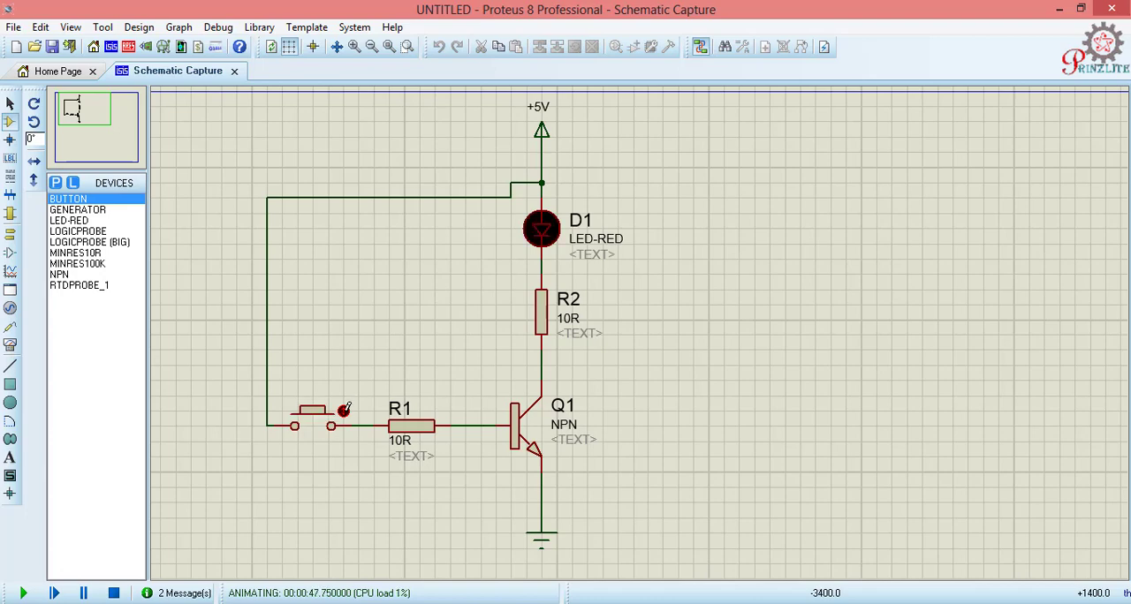
left_click(344, 409)
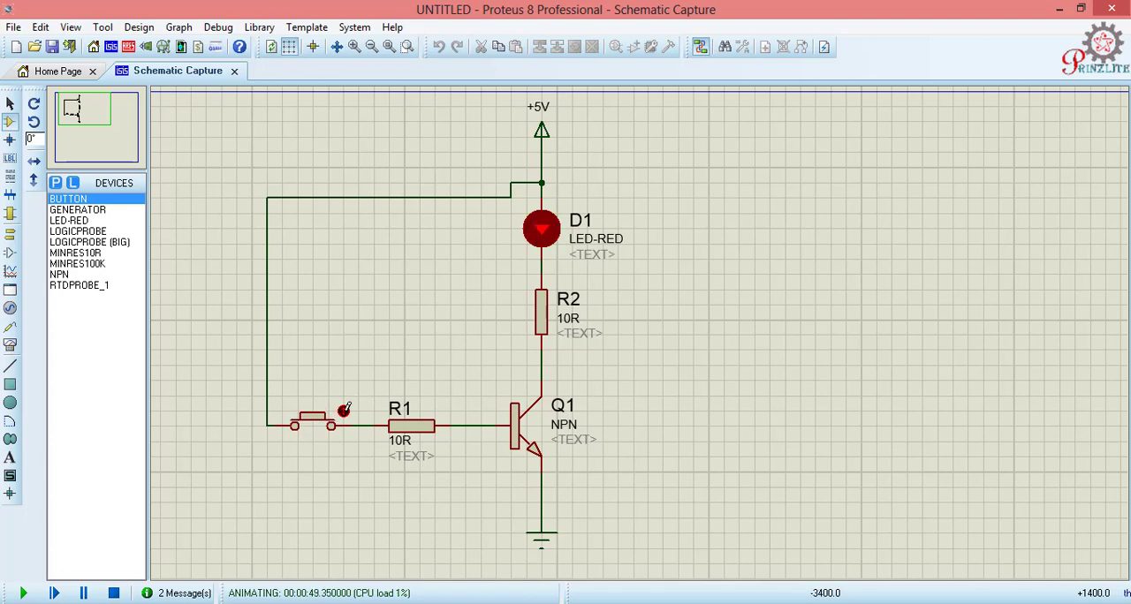
left_click(345, 409)
left_click(344, 409)
left_click(344, 409)
left_click(344, 409)
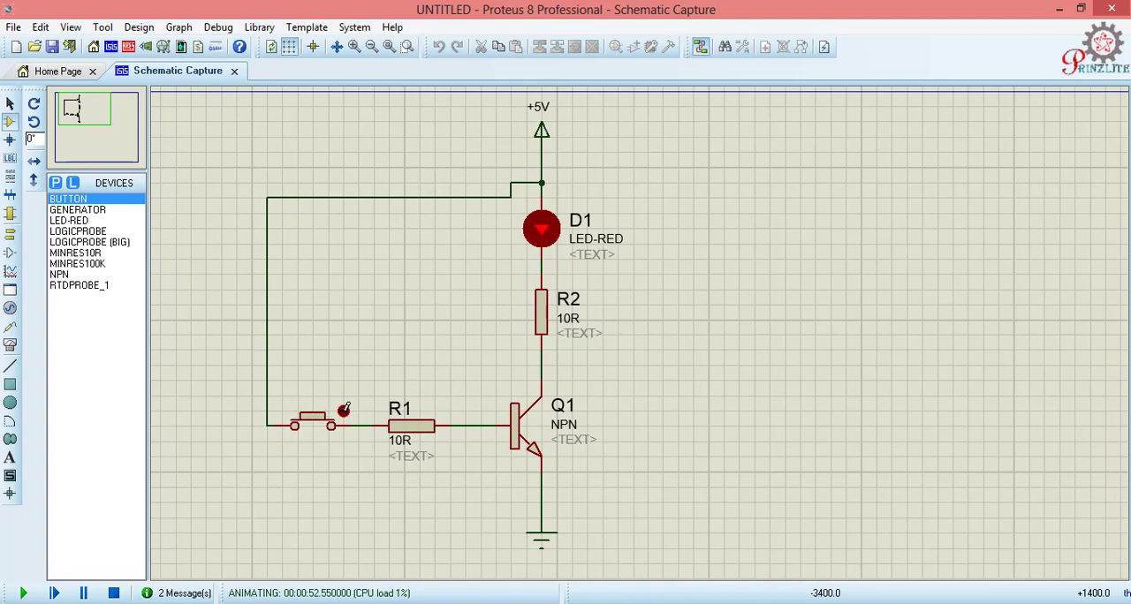